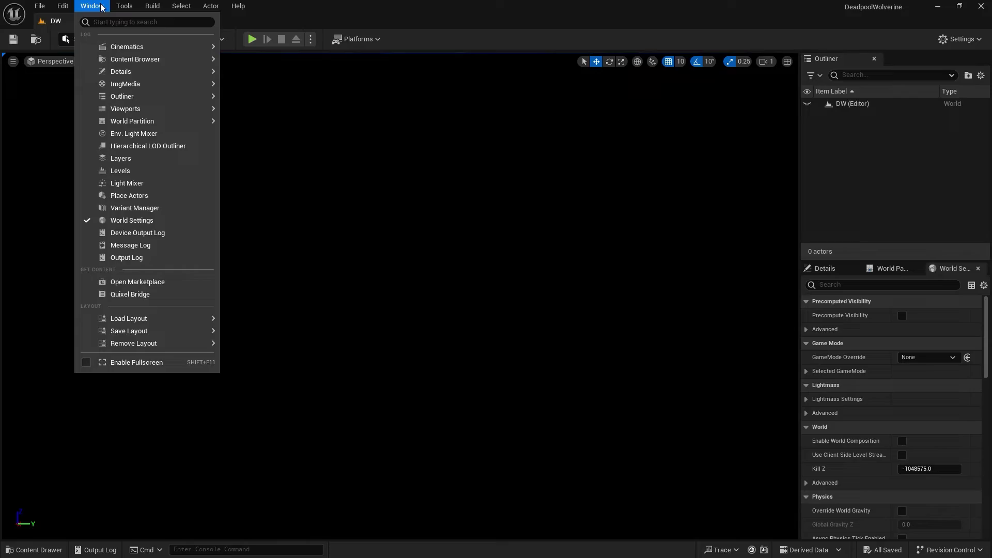
Use the Env. Light Mixer to add a sky atmosphere and height fog for a blue sky
{"action": "left_click", "coordinate": [500, 296]}
{"action": "left_click_drag", "start_coordinate": [500, 296], "coordinate": [484, 155]}
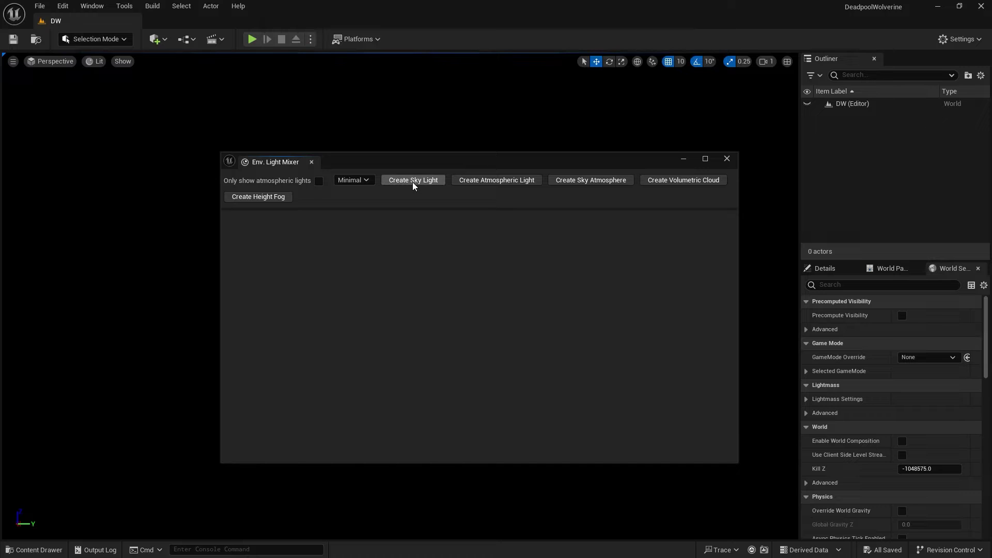
{"action": "left_click", "coordinate": [416, 186]}
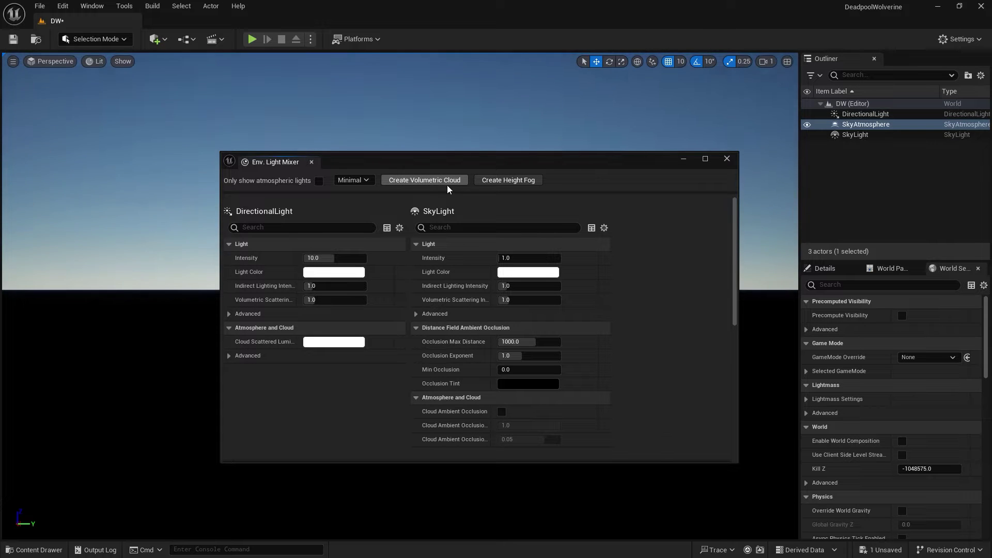
{"action": "left_click", "coordinate": [516, 181]}
{"action": "left_click", "coordinate": [727, 158]}
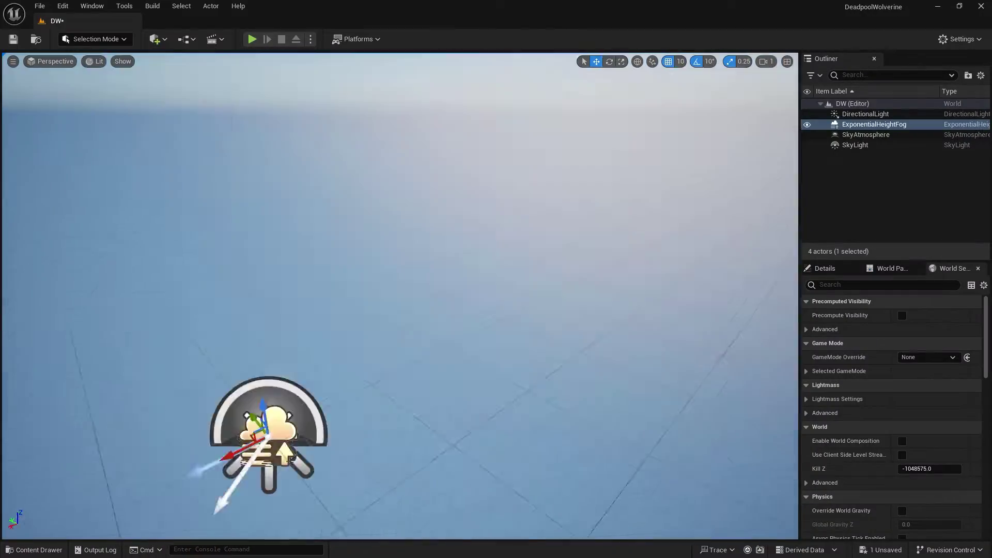
Switch to Landscape Mode and pick the Ramp sculpting tool
{"action": "left_click", "coordinate": [96, 39]}
{"action": "left_click", "coordinate": [100, 67]}
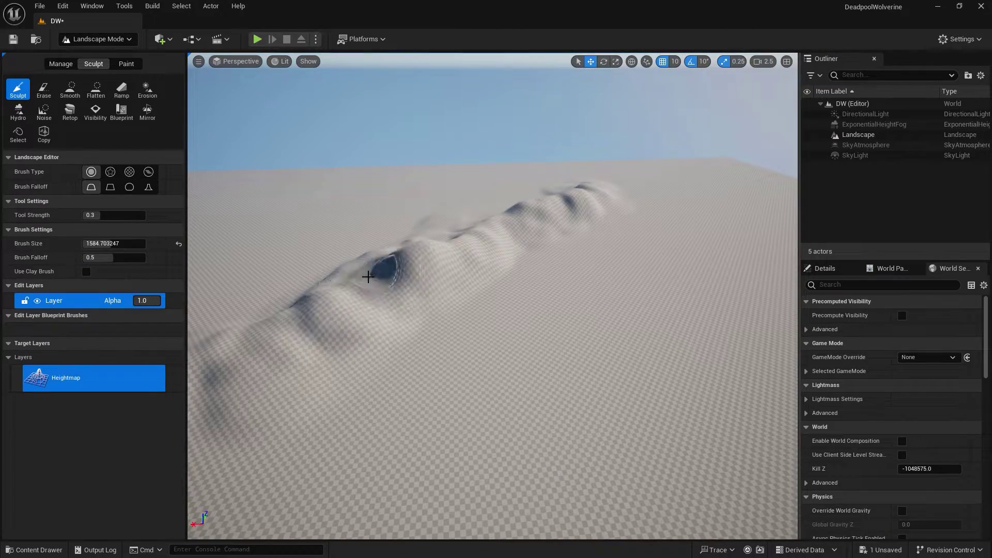
{"action": "left_click", "coordinate": [121, 89]}
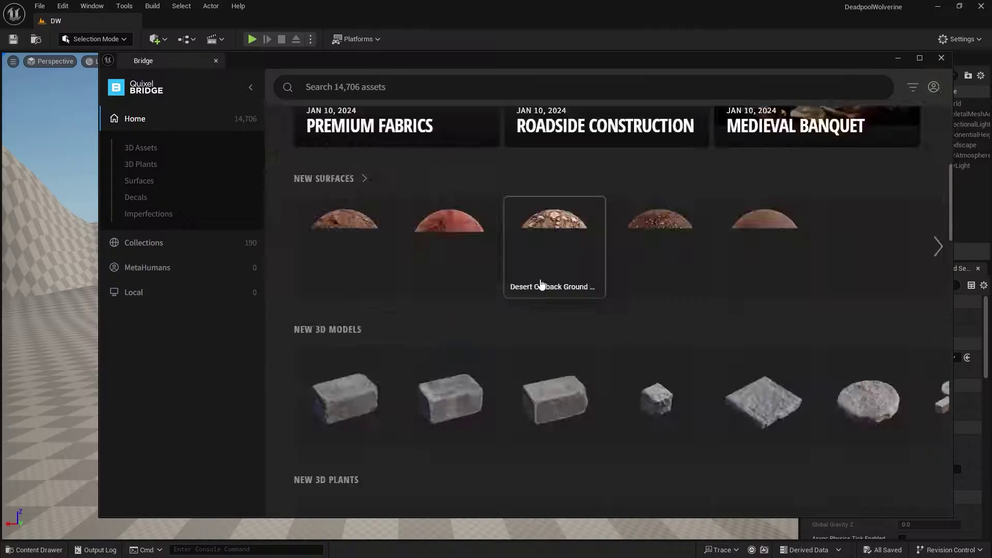
Browse Bridge's Surfaces categories, checking Sand before opening Ground
{"action": "scroll", "coordinate": [578, 319], "scroll_direction": "up", "scroll_amount": 6}
{"action": "scroll", "coordinate": [578, 318], "scroll_direction": "down", "scroll_amount": 5}
{"action": "left_click", "coordinate": [938, 298]}
{"action": "left_click", "coordinate": [139, 181]}
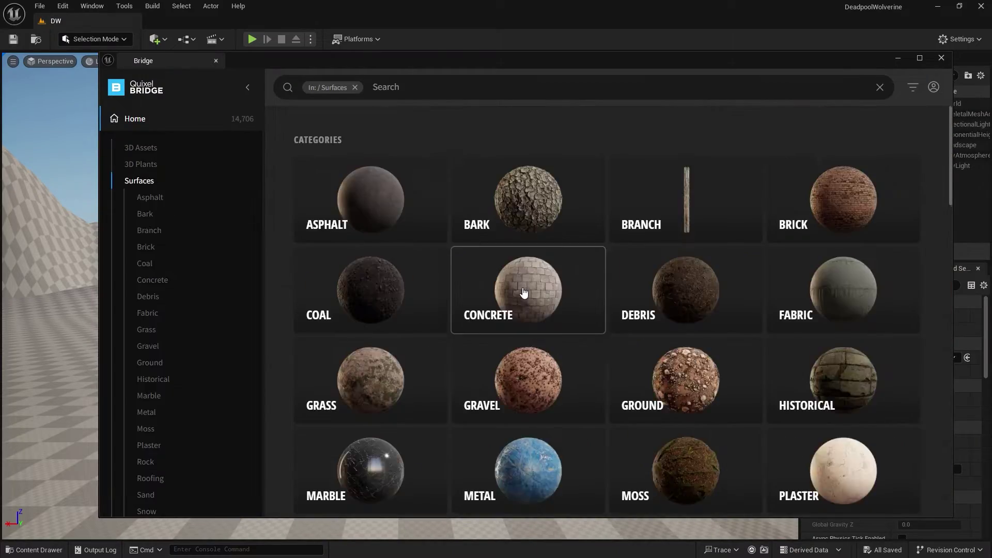
{"action": "scroll", "coordinate": [620, 321], "scroll_direction": "down", "scroll_amount": 5}
{"action": "scroll", "coordinate": [720, 336], "scroll_direction": "up", "scroll_amount": 2}
{"action": "left_click", "coordinate": [720, 336]}
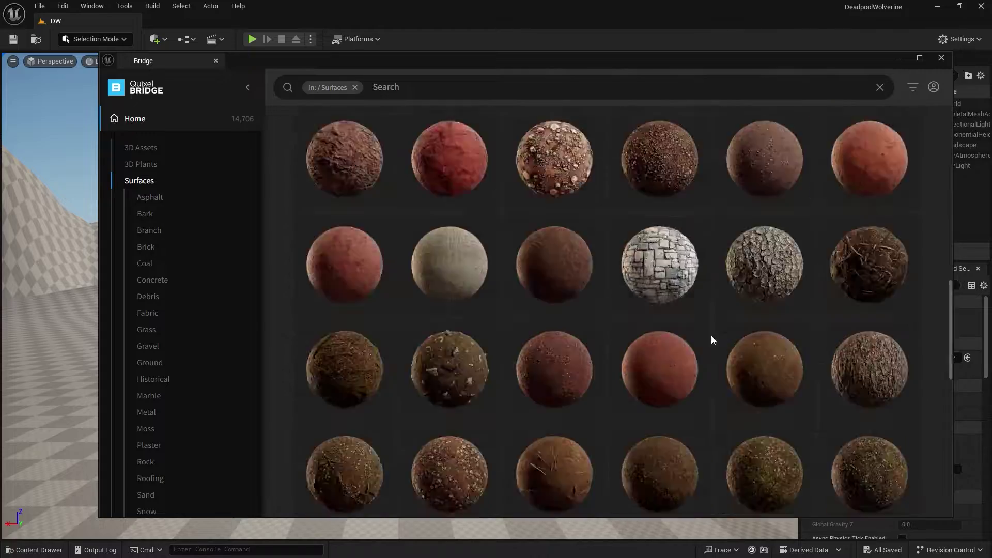
{"action": "key", "text": "alt+Left"}
{"action": "scroll", "coordinate": [549, 325], "scroll_direction": "down", "scroll_amount": 4}
{"action": "scroll", "coordinate": [572, 454], "scroll_direction": "up", "scroll_amount": 6}
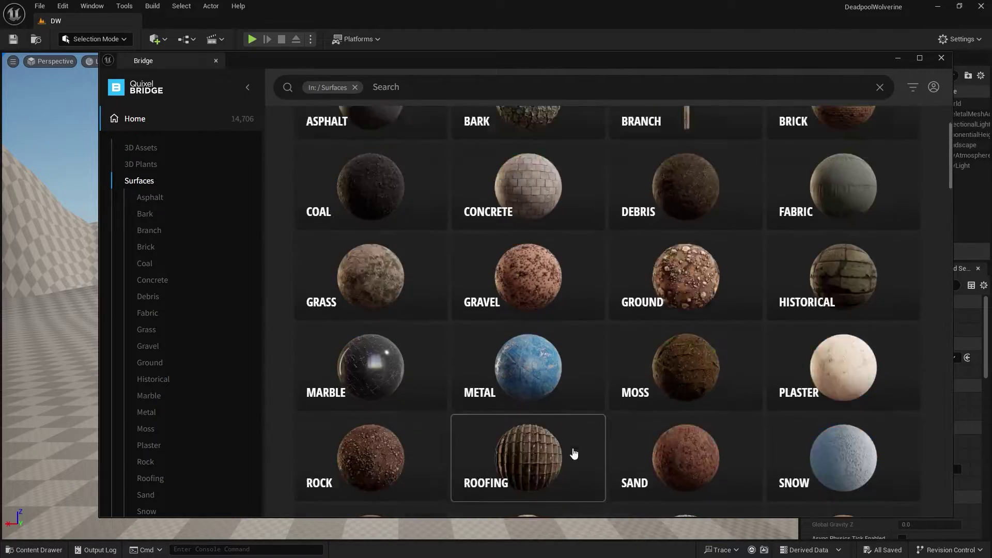
{"action": "left_click", "coordinate": [615, 331]}
Select Rocky Forest Floor and Rocky Ground, close Bridge, and confirm the landscape layer type
{"action": "scroll", "coordinate": [373, 255], "scroll_direction": "down", "scroll_amount": 10}
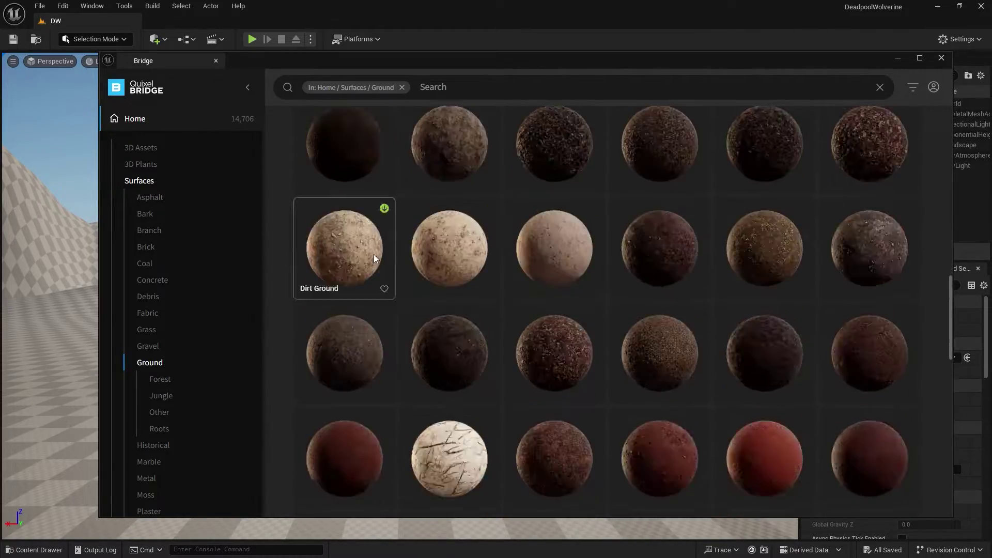
{"action": "left_click", "coordinate": [554, 224]}
{"action": "scroll", "coordinate": [473, 300], "scroll_direction": "down", "scroll_amount": 5}
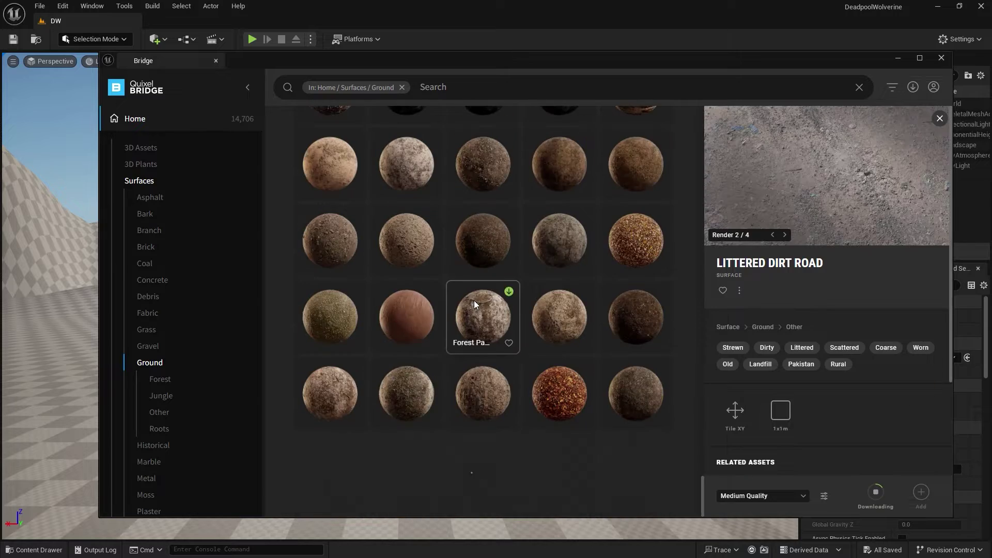
{"action": "left_click", "coordinate": [636, 348]}
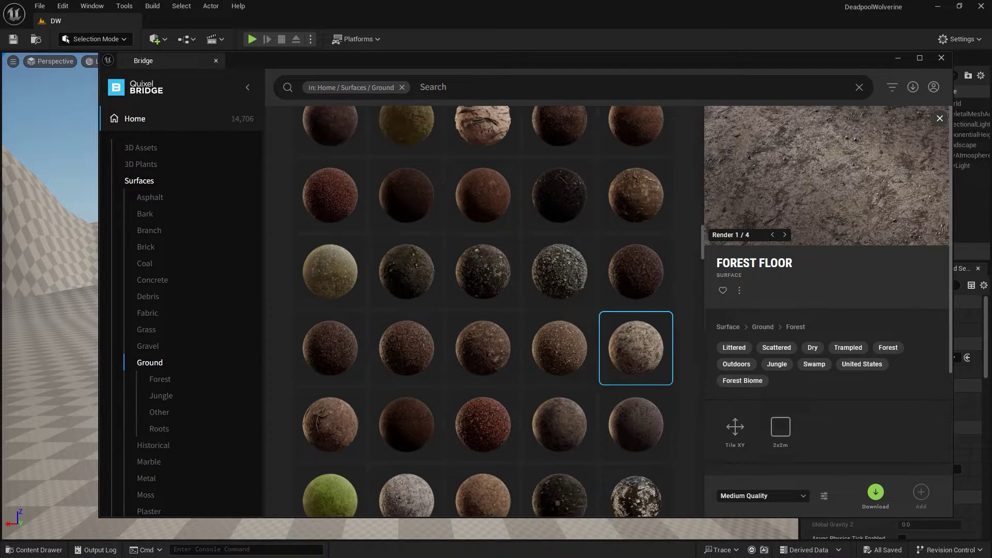
{"action": "scroll", "coordinate": [403, 415], "scroll_direction": "down", "scroll_amount": 3}
{"action": "left_click", "coordinate": [403, 414]}
{"action": "scroll", "coordinate": [340, 346], "scroll_direction": "up", "scroll_amount": 1}
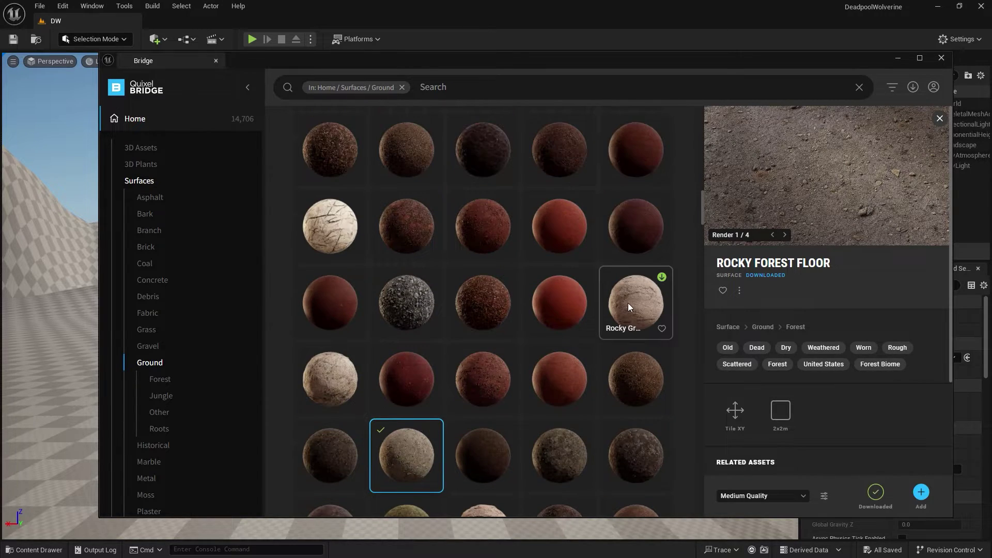
{"action": "left_click", "coordinate": [628, 307]}
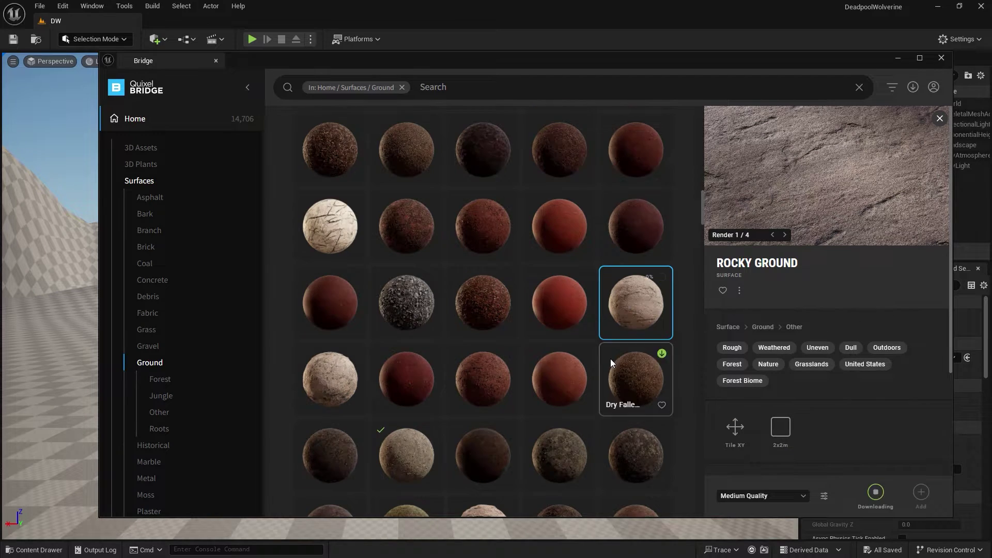
{"action": "scroll", "coordinate": [610, 359], "scroll_direction": "down", "scroll_amount": 1}
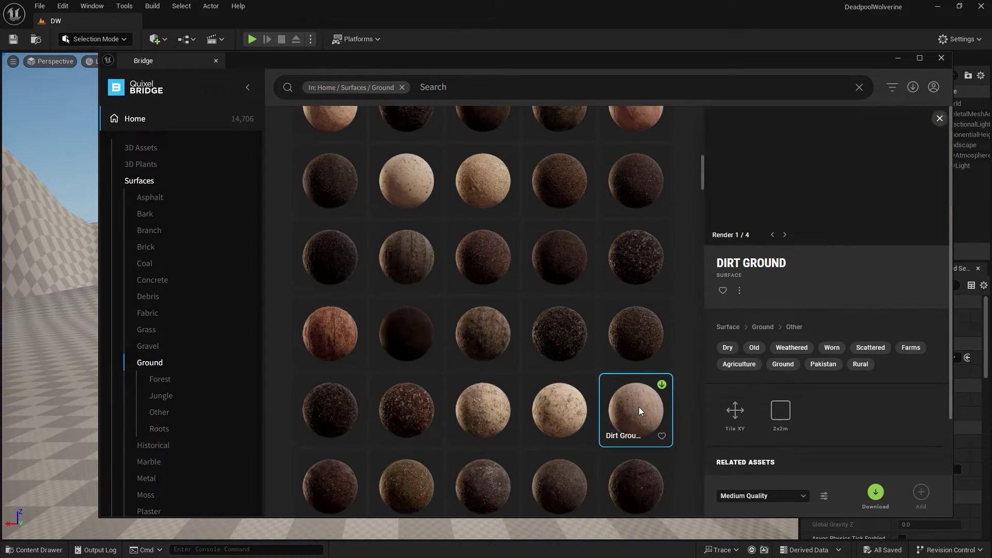
{"action": "left_click", "coordinate": [390, 287]}
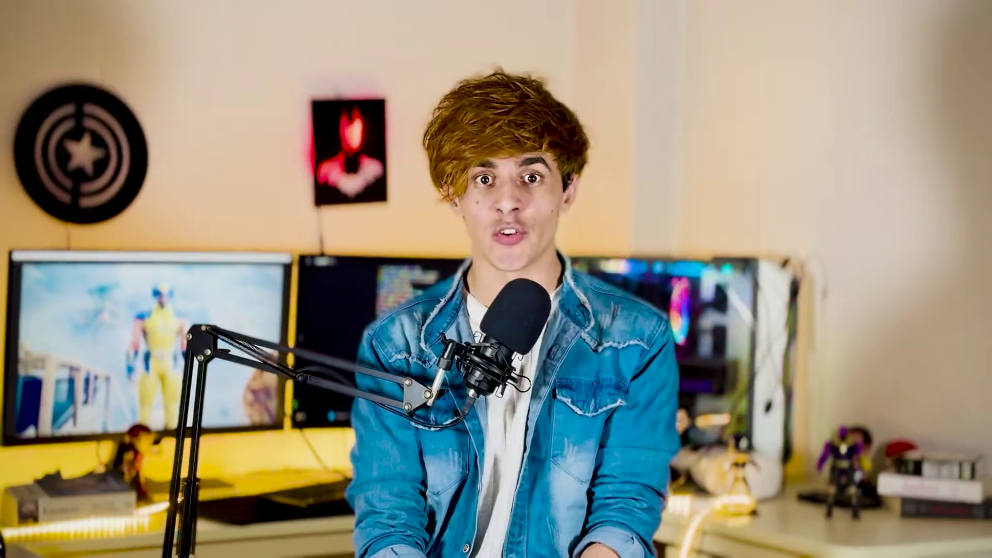
{"action": "left_click", "coordinate": [223, 396]}
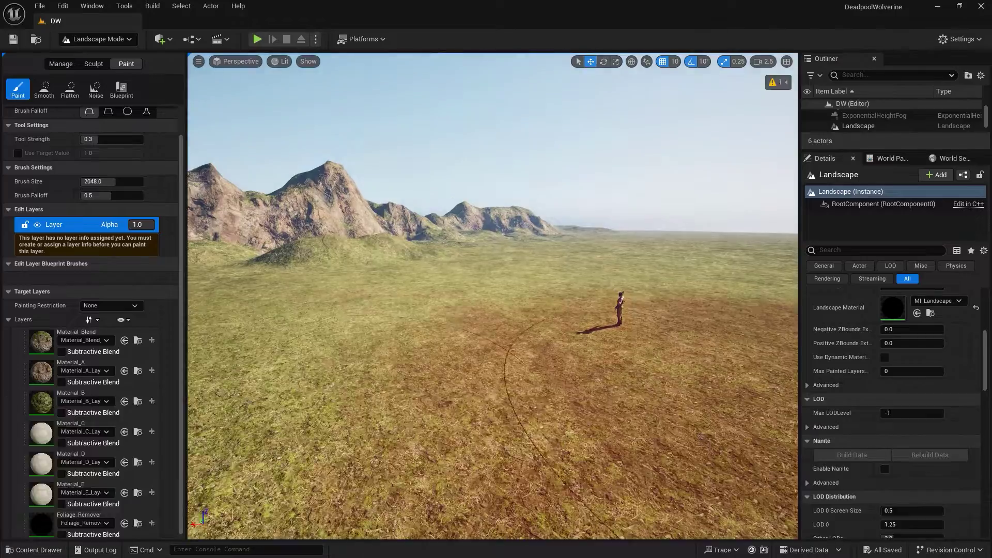
In MI_Landscape_Mountain, use T_Rocky_Ground and lower the Color value to brighten the terrain
{"action": "double_click", "coordinate": [892, 307]}
{"action": "left_click_drag", "start_coordinate": [398, 104], "coordinate": [264, 18]}
{"action": "key", "text": "ctrl+space"}
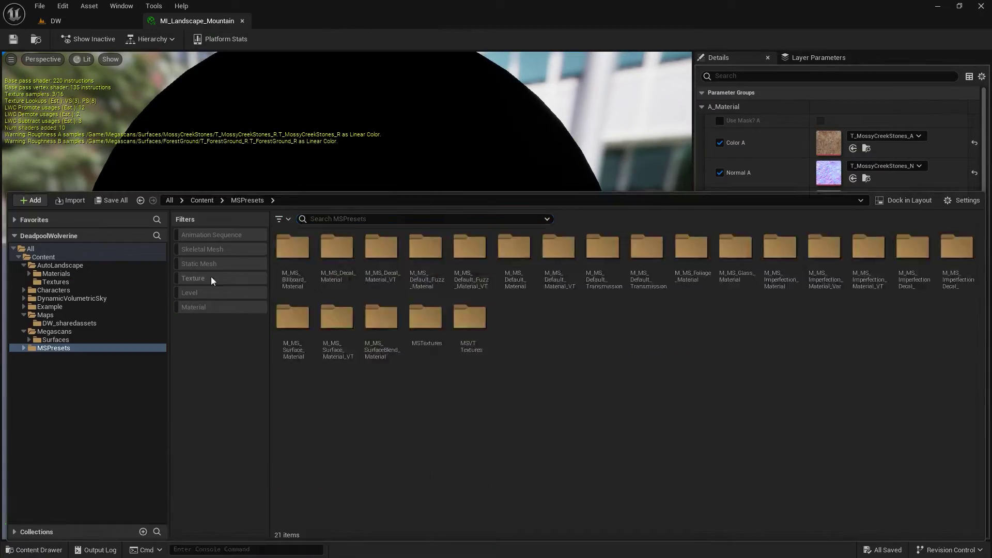
{"action": "double_click", "coordinate": [778, 248]}
{"action": "left_click", "coordinate": [351, 20]}
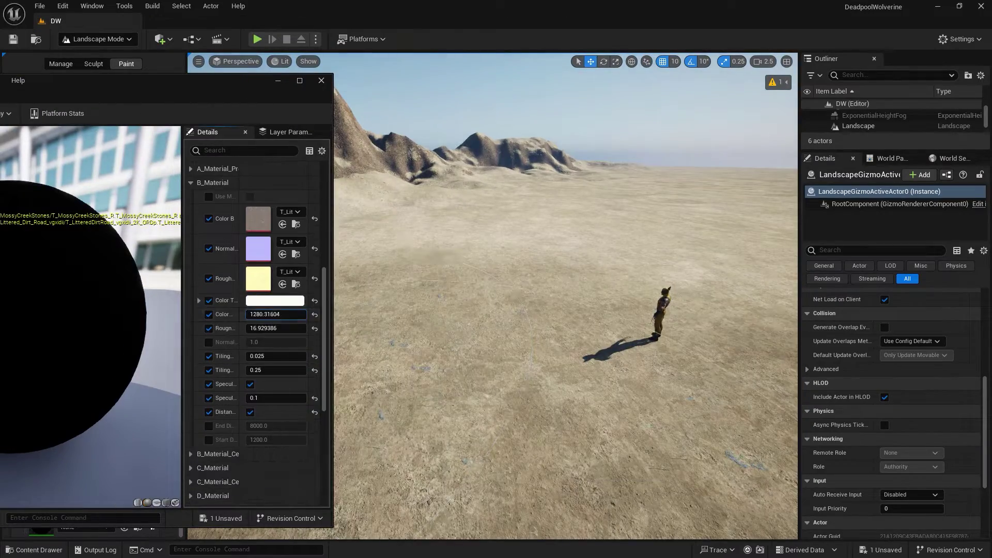
{"action": "left_click_drag", "start_coordinate": [259, 315], "coordinate": [317, 297]}
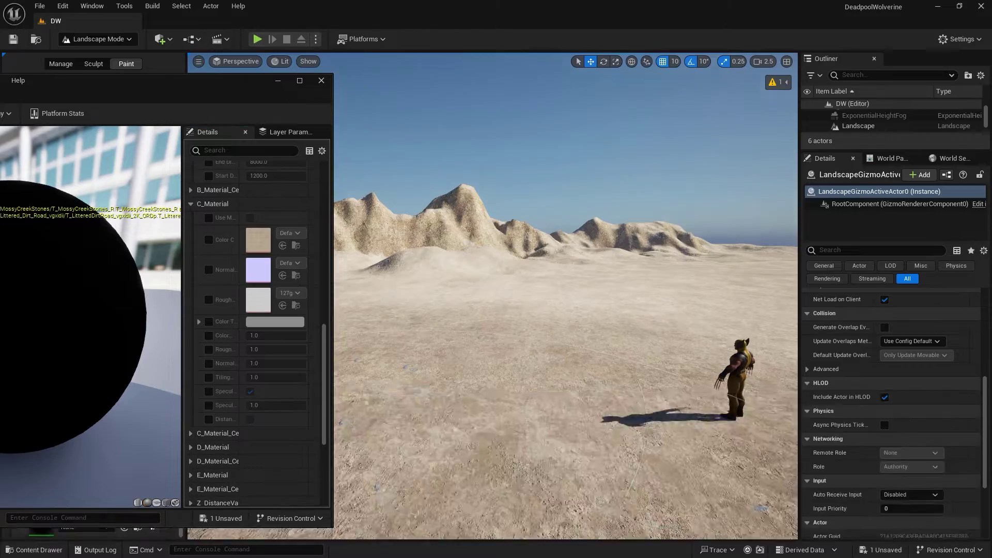
Select the T_MossyCreekStones texture in the content browser
{"action": "key", "text": "ctrl+space"}
{"action": "scroll", "coordinate": [223, 389], "scroll_direction": "up", "scroll_amount": 5}
{"action": "left_click", "coordinate": [645, 459]}
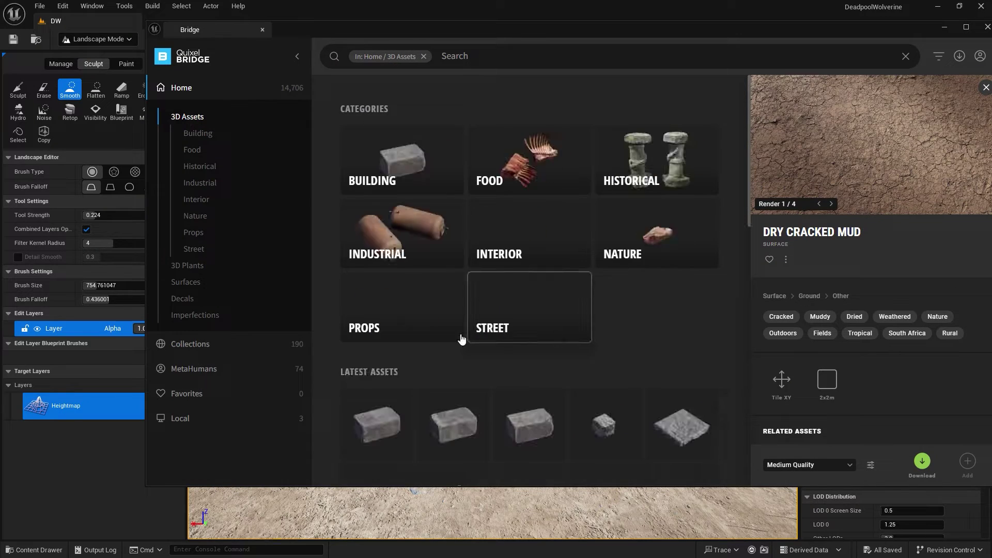
In 3D Plants, check Basil and Rosemary, then select Dead Shrubs and Marram Grass
{"action": "scroll", "coordinate": [427, 150], "scroll_direction": "down", "scroll_amount": 3}
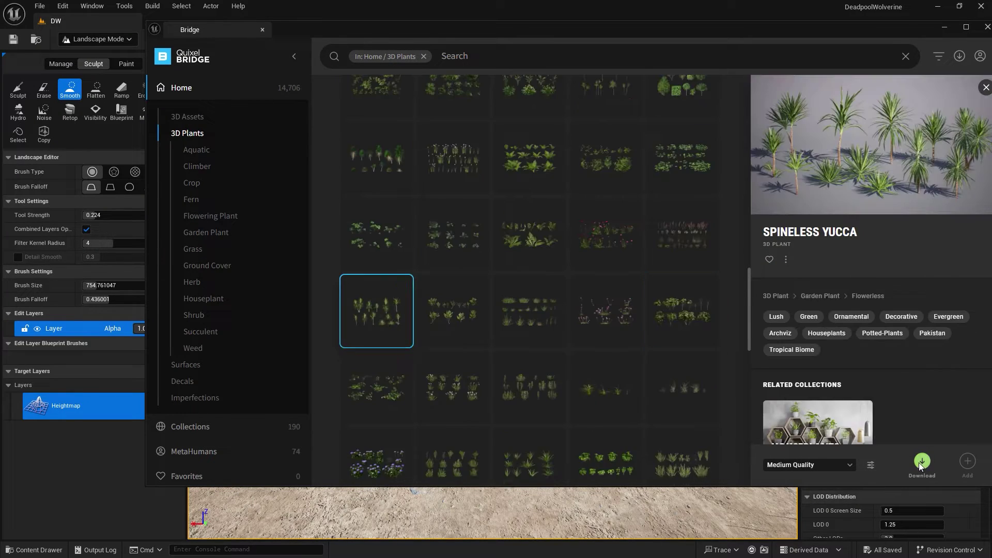
{"action": "left_click", "coordinate": [605, 360]}
{"action": "left_click", "coordinate": [462, 368]}
{"action": "left_click", "coordinate": [682, 439]}
{"action": "scroll", "coordinate": [578, 343], "scroll_direction": "down", "scroll_amount": 2}
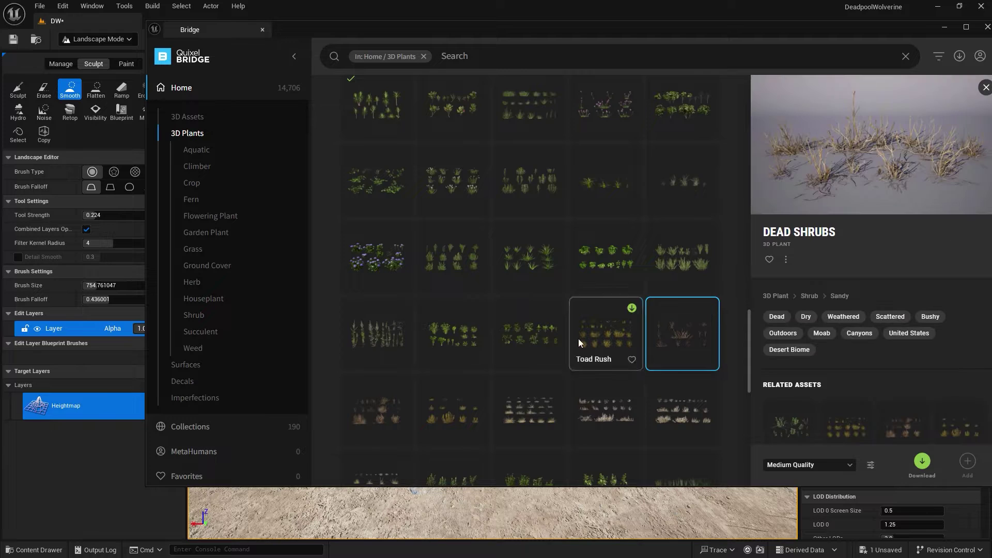
{"action": "left_click", "coordinate": [606, 380]}
Review Thatching Grass and Funnel Weed, then close Bridge
{"action": "scroll", "coordinate": [707, 164], "scroll_direction": "up", "scroll_amount": 2}
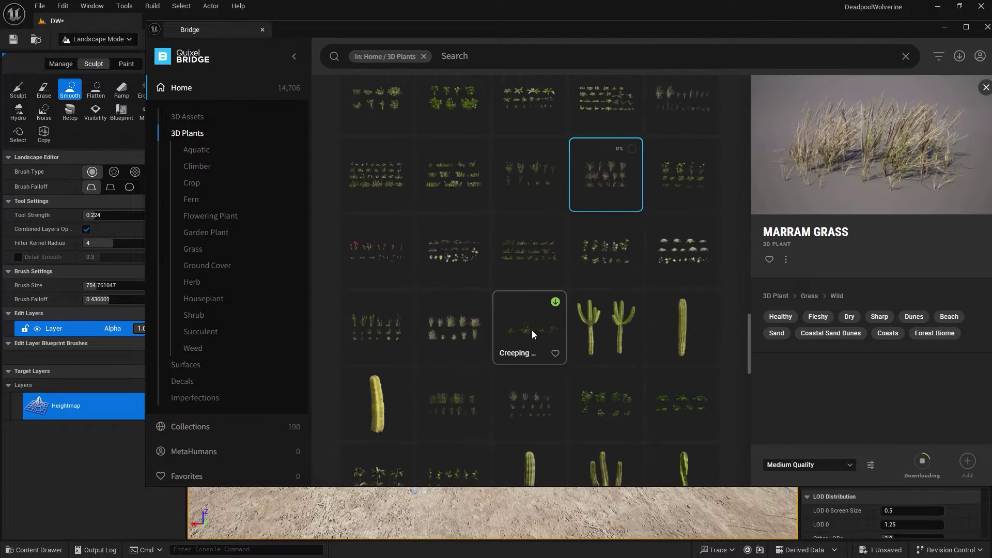
{"action": "left_click", "coordinate": [645, 277]}
{"action": "scroll", "coordinate": [645, 277], "scroll_direction": "up", "scroll_amount": 2}
{"action": "left_click", "coordinate": [606, 209]}
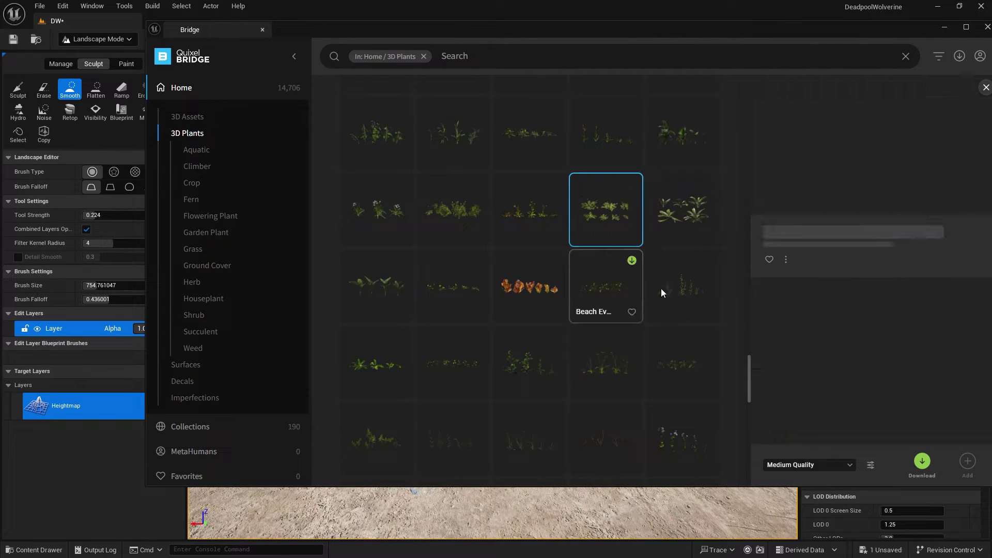
{"action": "scroll", "coordinate": [386, 284], "scroll_direction": "up", "scroll_amount": 3}
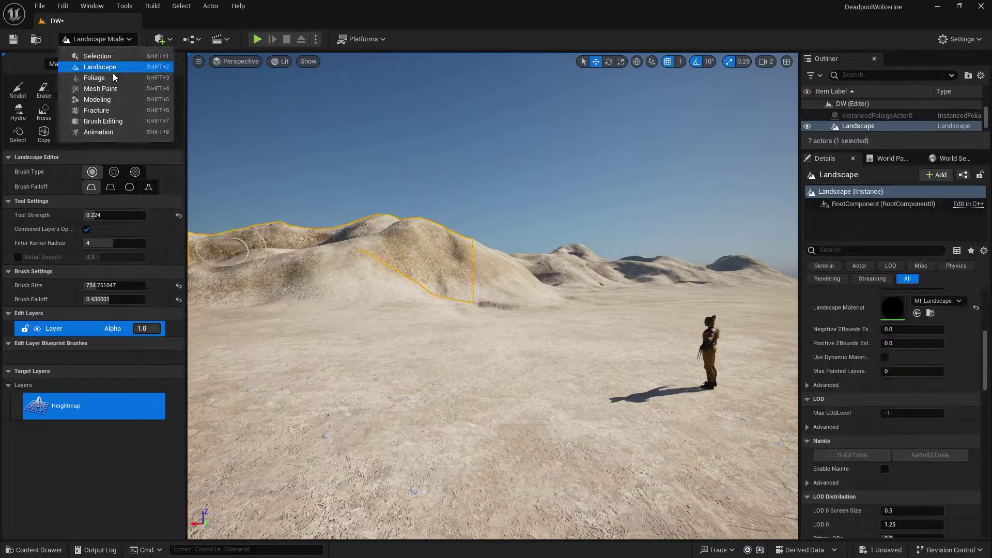
{"action": "left_click", "coordinate": [112, 73]}
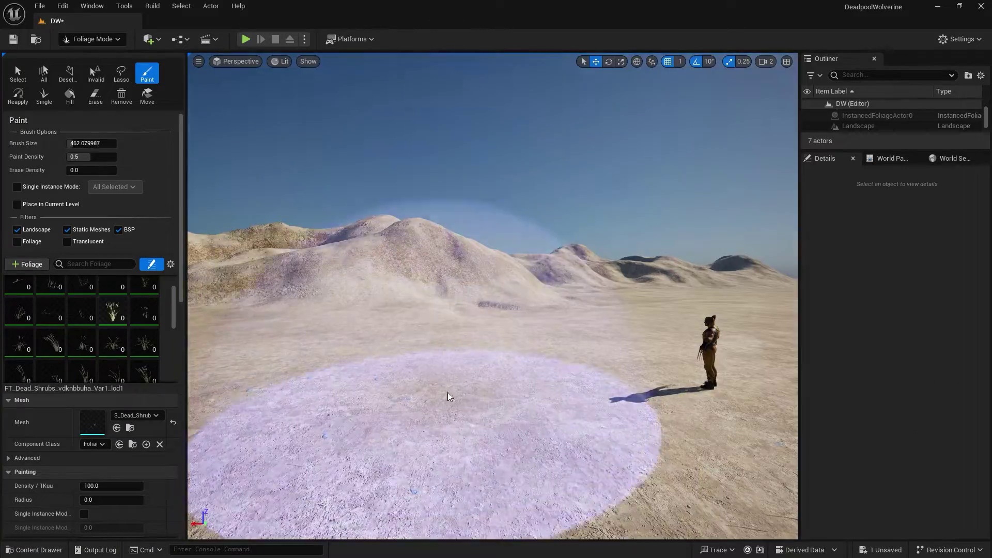
Paint dead shrubs and grass patches, select Spineless Yucca, then switch to foliage removal
{"action": "left_click_drag", "start_coordinate": [449, 394], "coordinate": [525, 330]}
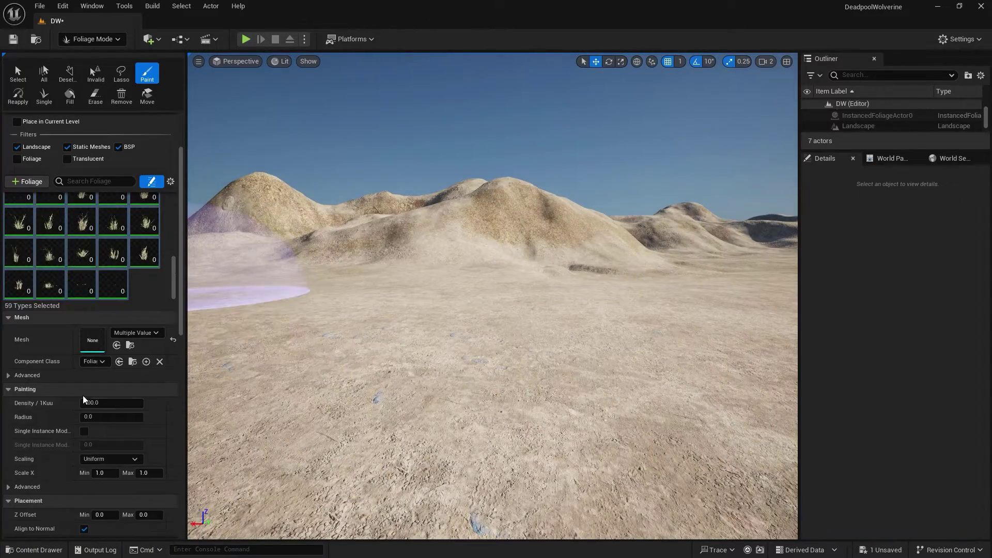
{"action": "left_click_drag", "start_coordinate": [372, 310], "coordinate": [573, 310]}
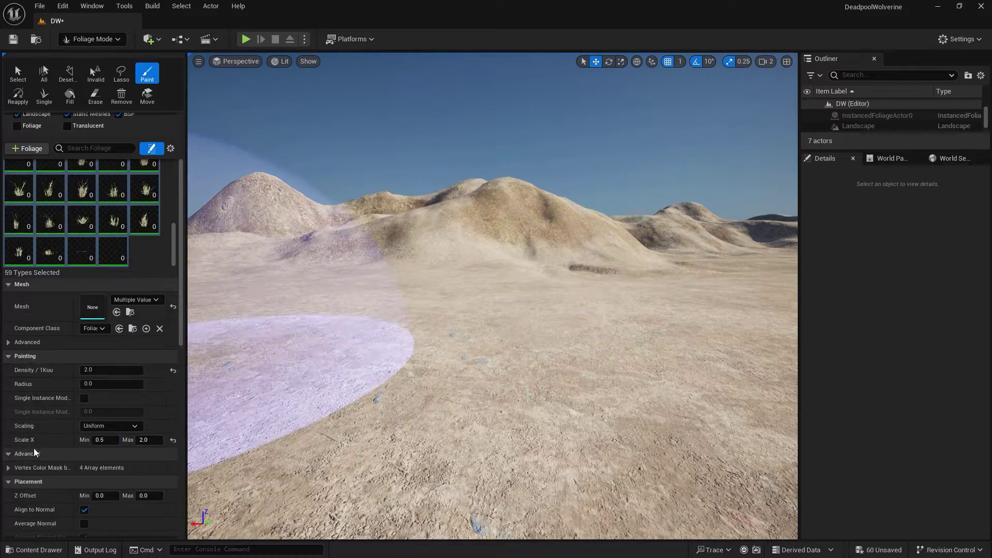
{"action": "scroll", "coordinate": [35, 453], "scroll_direction": "down", "scroll_amount": 5}
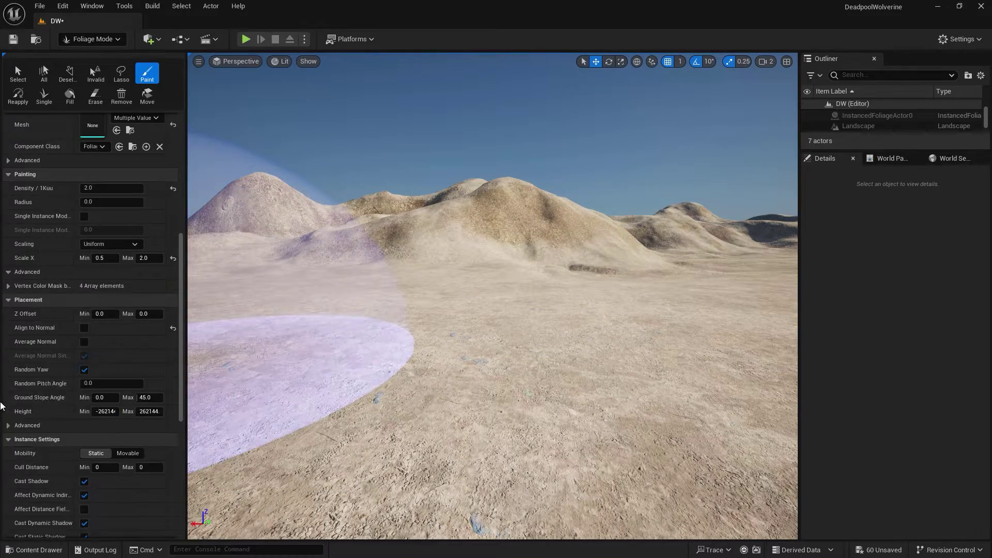
{"action": "left_click", "coordinate": [119, 308]}
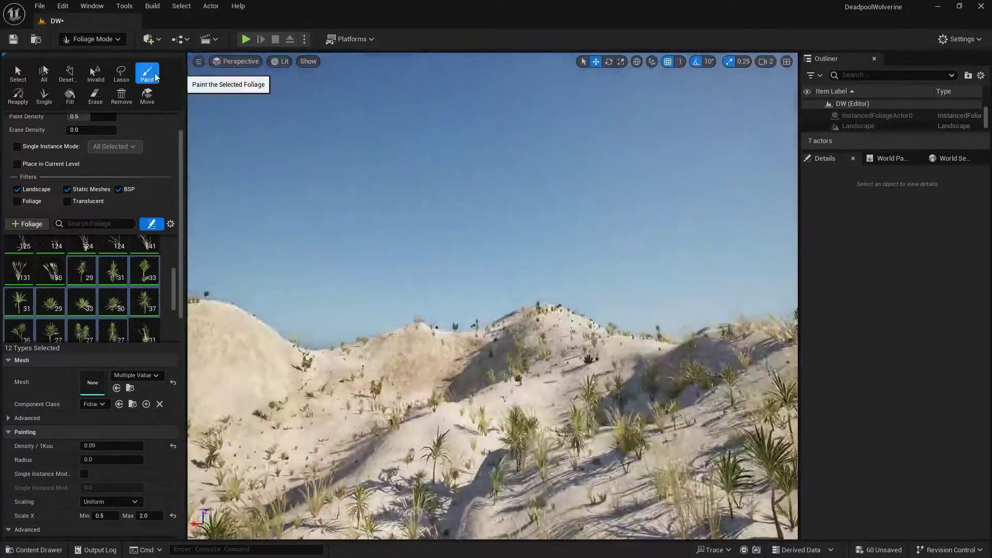
{"action": "left_click", "coordinate": [96, 96]}
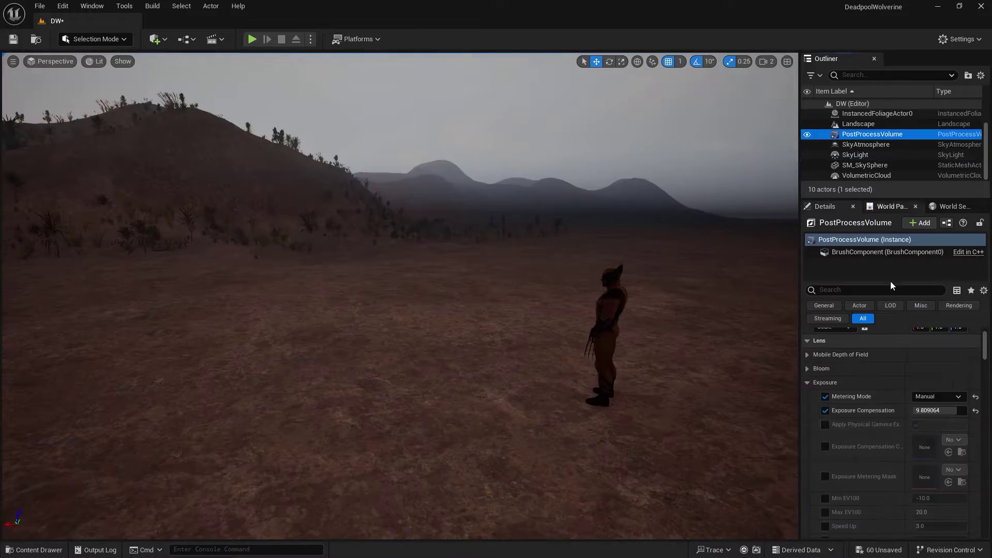
Rotate the sun with Ctrl+L so Wolverine casts a clear shadow, and turn the lying skeleton
{"action": "scroll", "coordinate": [837, 449], "scroll_direction": "down", "scroll_amount": 5}
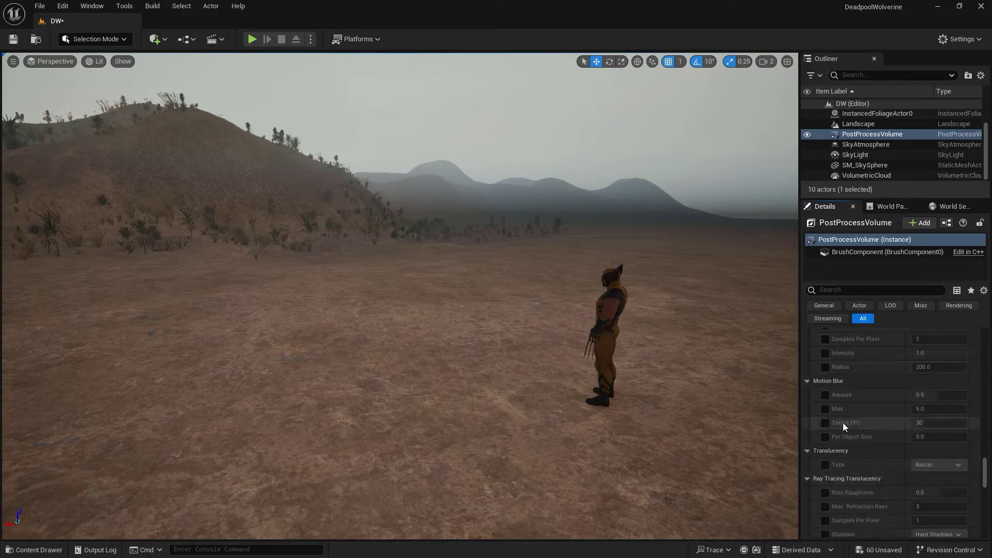
{"action": "scroll", "coordinate": [822, 479], "scroll_direction": "down", "scroll_amount": 5}
{"action": "key", "text": "ctrl+l"}
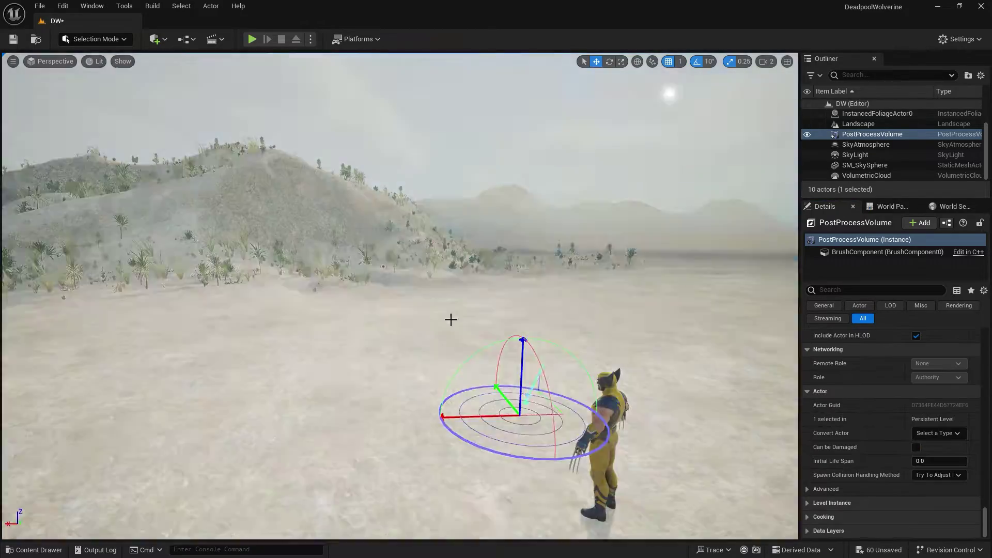
{"action": "right_click_drag", "start_coordinate": [587, 310], "coordinate": [587, 331]}
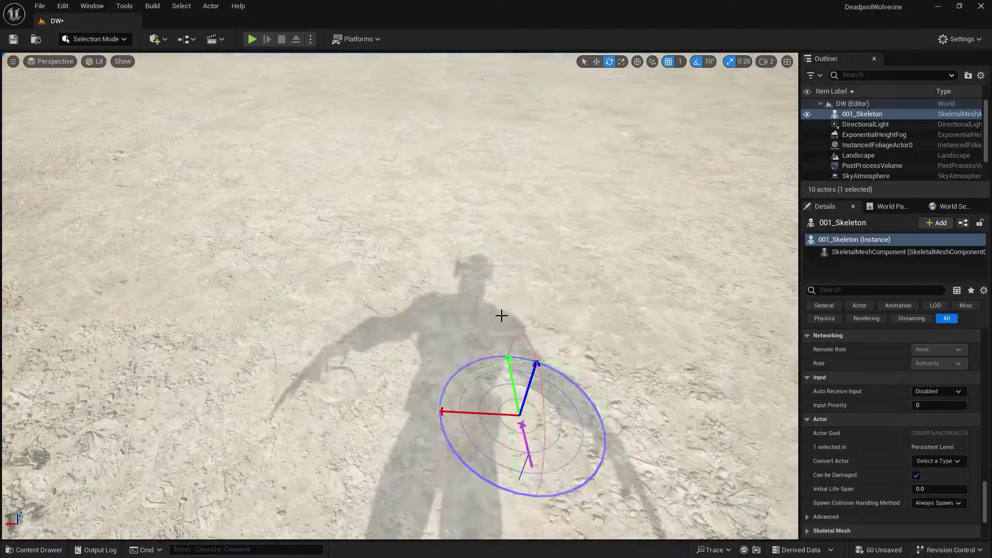
{"action": "left_click_drag", "start_coordinate": [501, 315], "coordinate": [541, 311]}
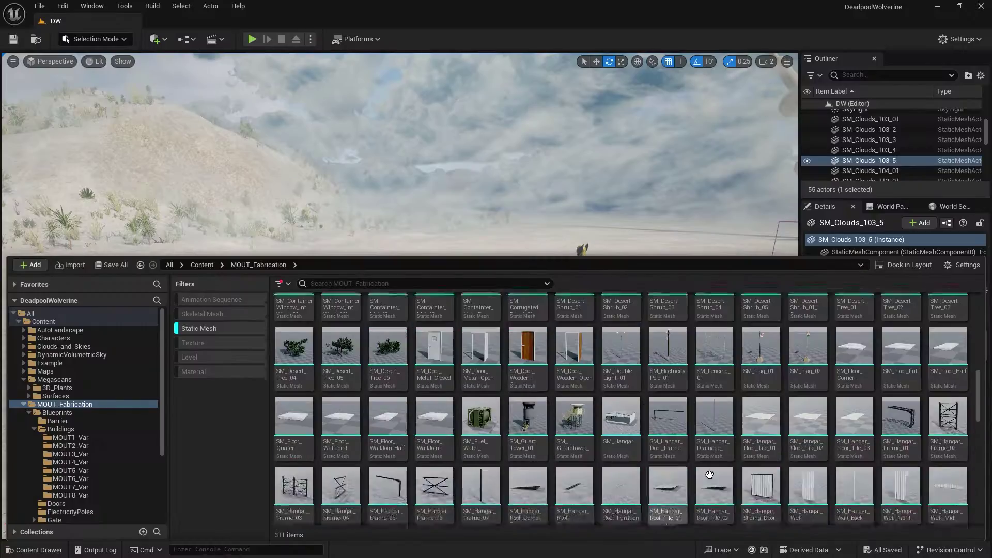
Open the ElectricityPoles asset folder in the Content Drawer
{"action": "scroll", "coordinate": [709, 475], "scroll_direction": "down", "scroll_amount": 10}
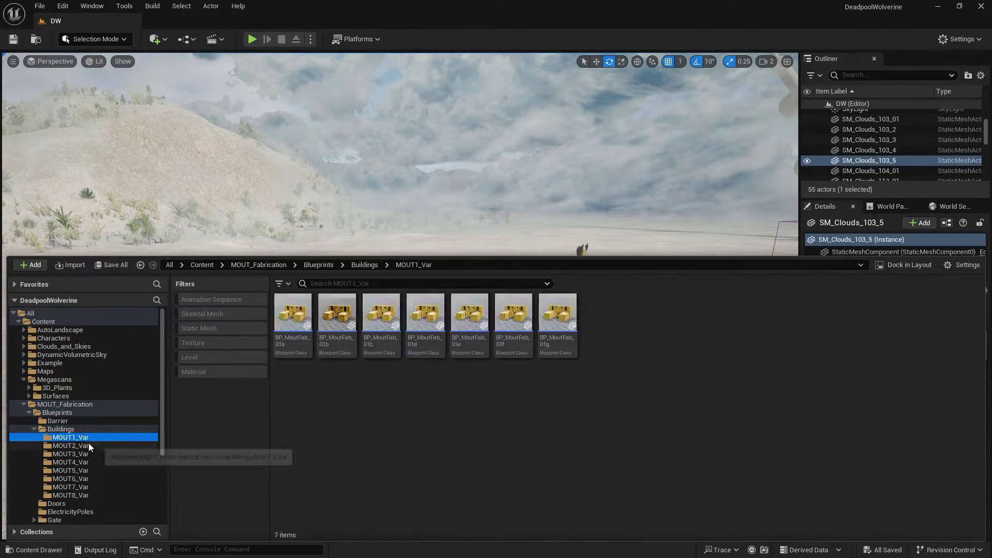
{"action": "scroll", "coordinate": [87, 448], "scroll_direction": "down", "scroll_amount": 3}
{"action": "left_click", "coordinate": [83, 445]}
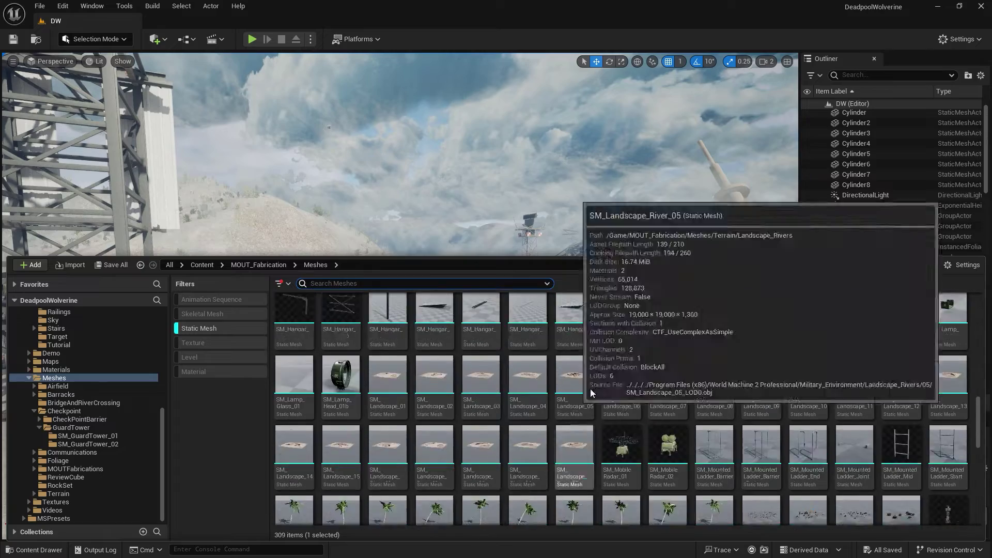
Browse Bridge's 3D Assets > Building walls and windows, then filter the folder to Static Mesh
{"action": "scroll", "coordinate": [584, 395], "scroll_direction": "up", "scroll_amount": 1}
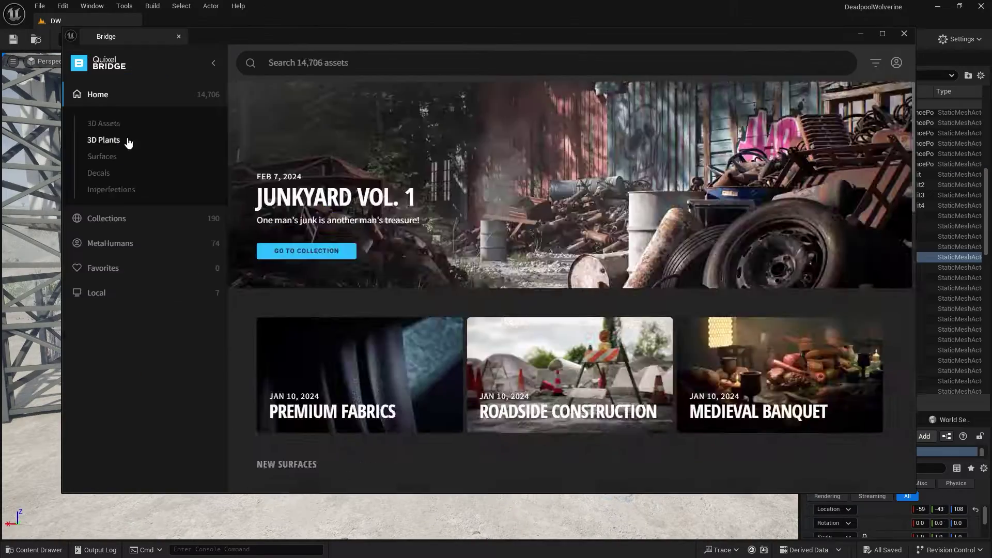
{"action": "left_click", "coordinate": [103, 123]}
{"action": "left_click", "coordinate": [339, 173]}
{"action": "scroll", "coordinate": [599, 352], "scroll_direction": "down", "scroll_amount": 10}
{"action": "scroll", "coordinate": [520, 320], "scroll_direction": "down", "scroll_amount": 15}
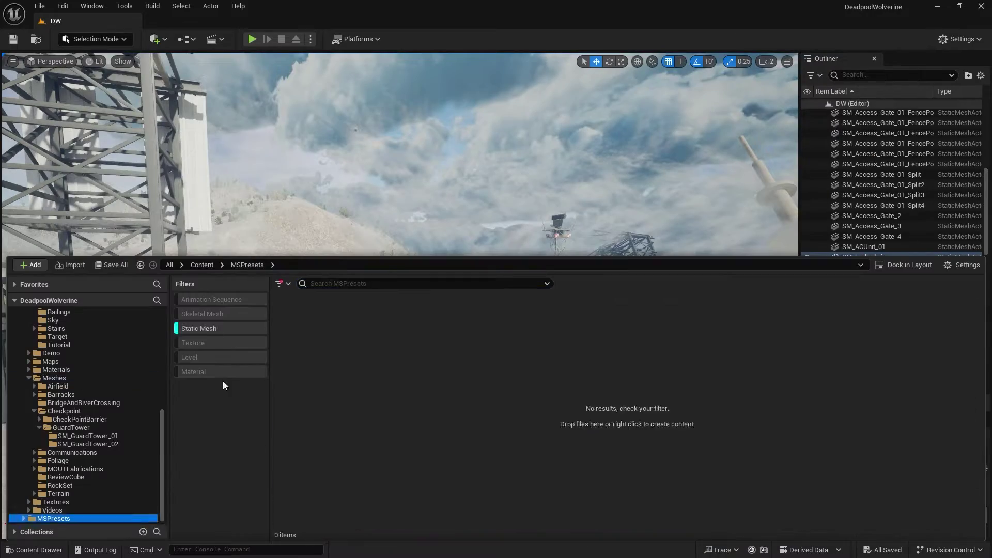
{"action": "left_click", "coordinate": [220, 328]}
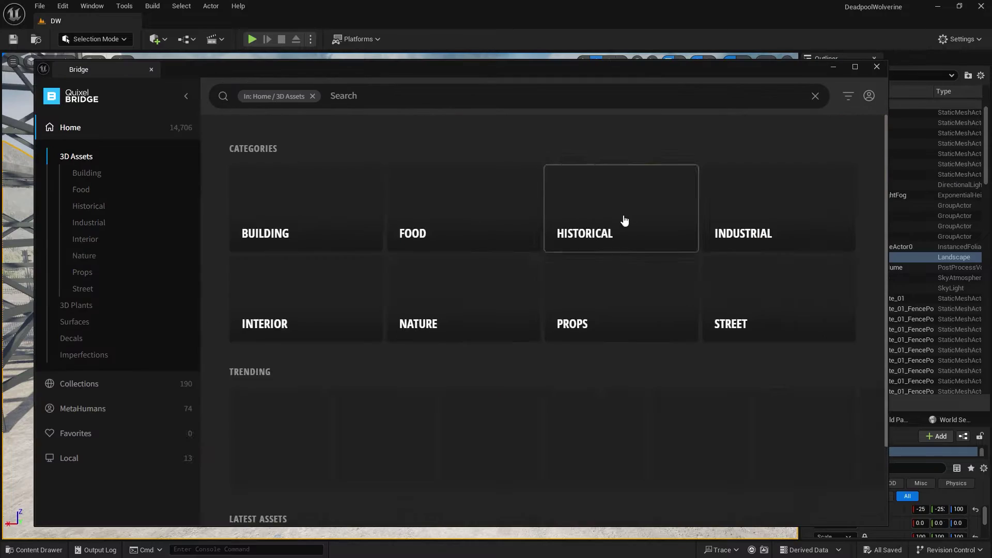
Browse the Historical and Wild West 3D asset categories in Bridge
{"action": "left_click", "coordinate": [624, 221]}
{"action": "scroll", "coordinate": [640, 313], "scroll_direction": "down", "scroll_amount": 10}
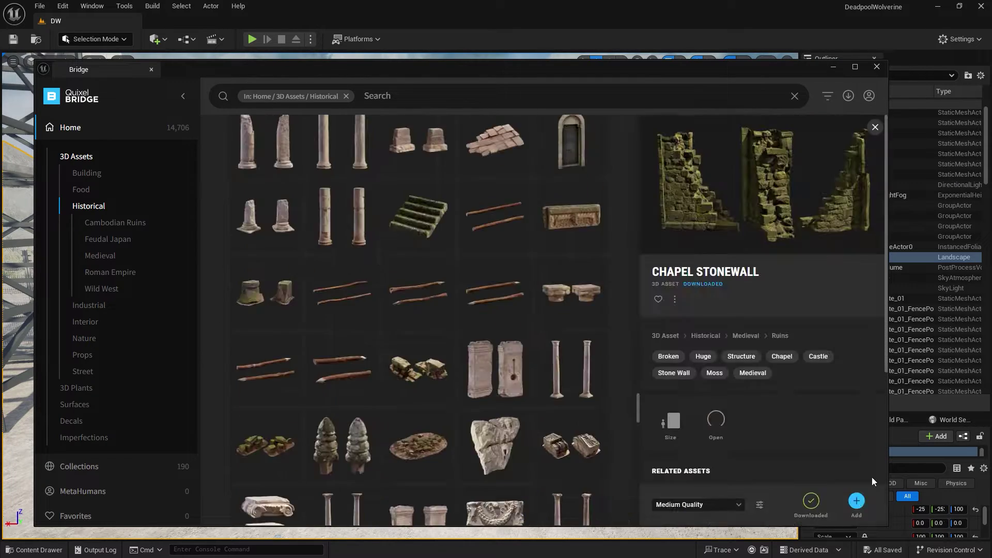
{"action": "left_click", "coordinate": [101, 288]}
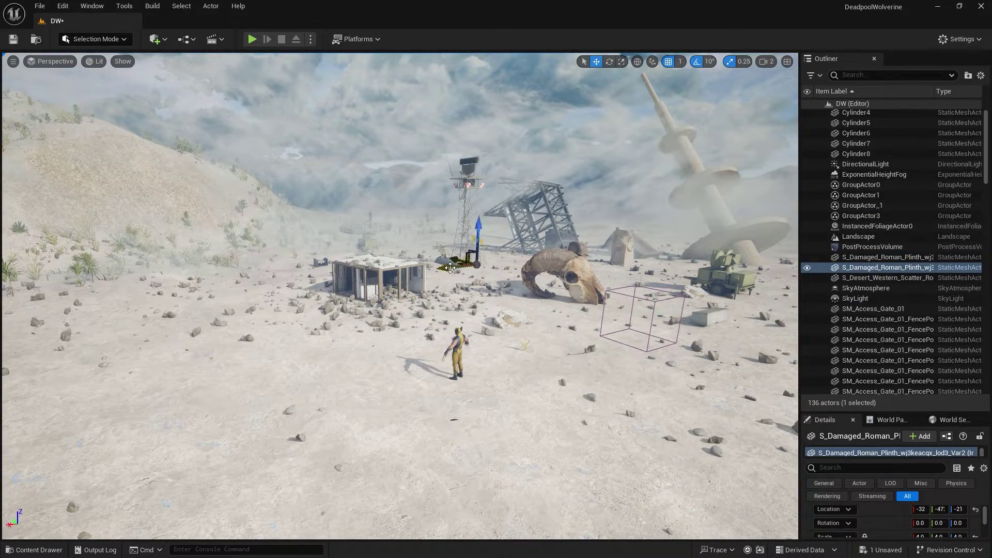
Place two animal jaw bones from the content library near the building
{"action": "left_click", "coordinate": [453, 362]}
{"action": "key", "text": "ctrl+space"}
{"action": "left_click_drag", "start_coordinate": [476, 332], "coordinate": [288, 321]}
{"action": "key", "text": "ctrl+space"}
{"action": "left_click_drag", "start_coordinate": [288, 437], "coordinate": [560, 392]}
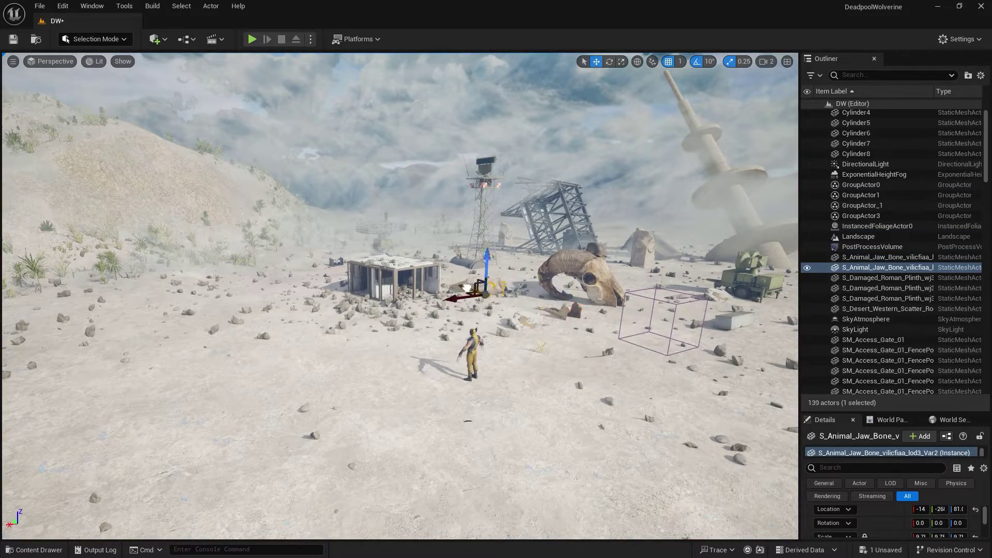
Place a Chapel Stonewall on the ground and rotate it beside the neighbouring stone wall
{"action": "key", "text": "ctrl+space"}
{"action": "key", "text": "ctrl+space"}
{"action": "key", "text": "e"}
{"action": "left_click_drag", "start_coordinate": [292, 342], "coordinate": [290, 356]}
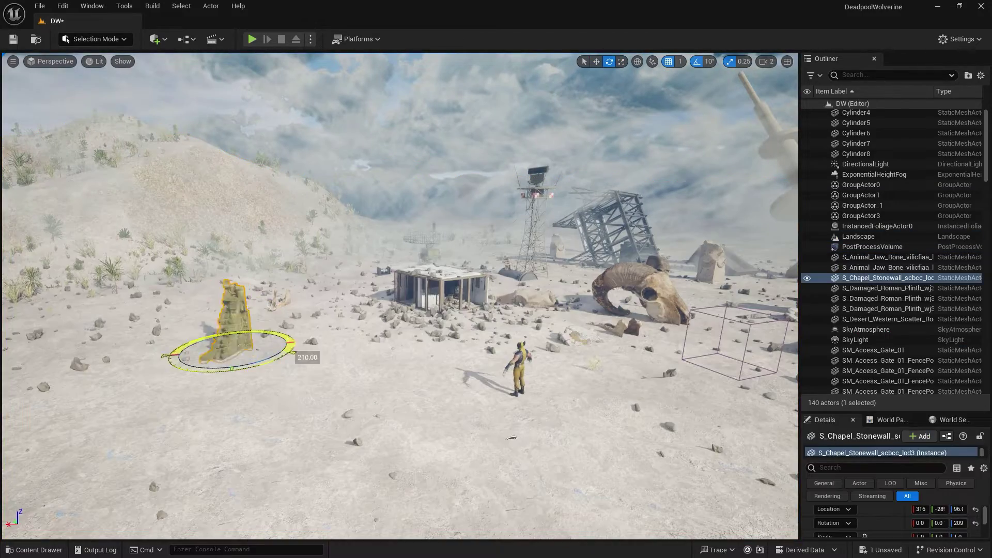
{"action": "right_click_drag", "start_coordinate": [270, 346], "coordinate": [269, 347]}
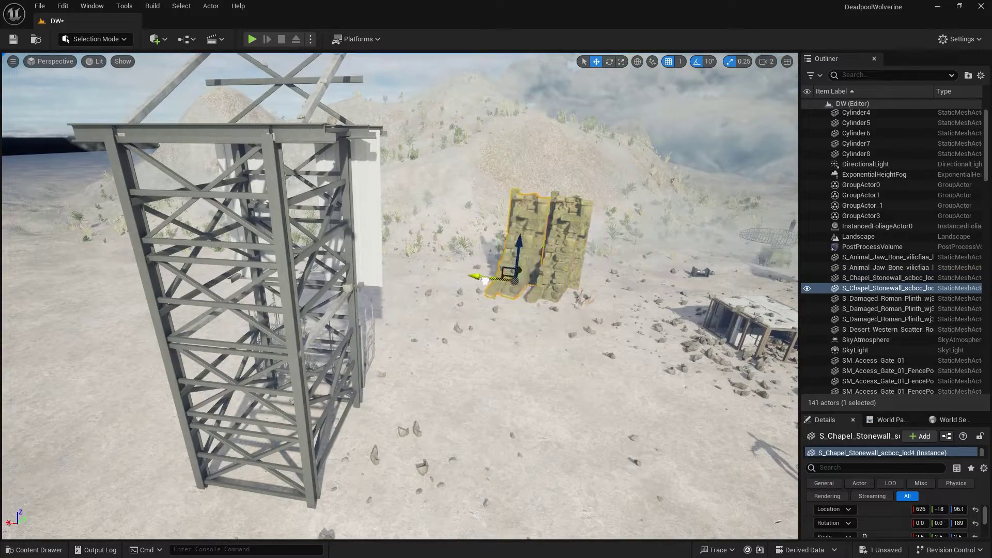
{"action": "right_click_drag", "start_coordinate": [564, 266], "coordinate": [564, 266]}
{"action": "left_click", "coordinate": [264, 226]}
Turn the SM_Clouds_261_10 cloud mesh to -80 yaw and save the level
{"action": "right_click_drag", "start_coordinate": [344, 200], "coordinate": [345, 200]}
{"action": "left_click", "coordinate": [345, 200]}
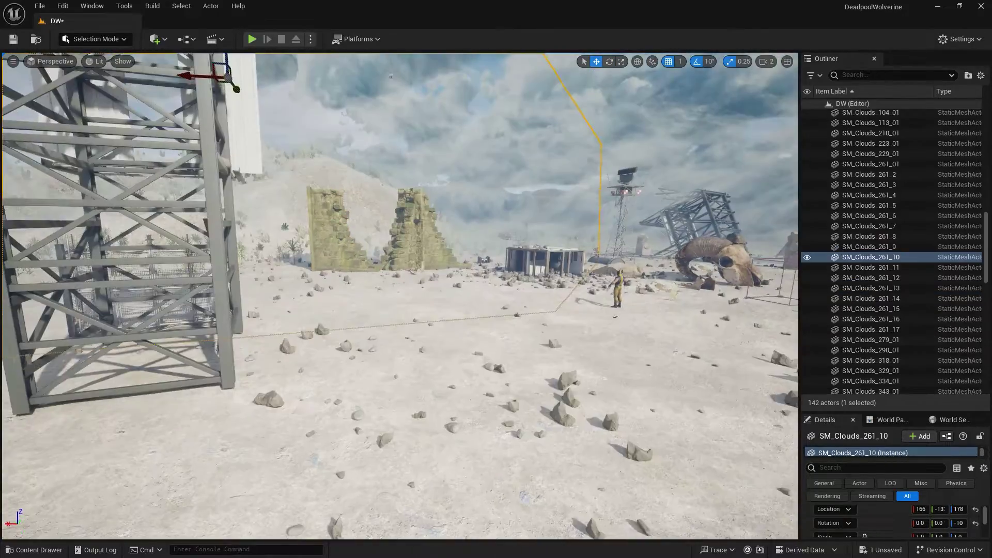
{"action": "right_click_drag", "start_coordinate": [498, 236], "coordinate": [498, 236]}
{"action": "key", "text": "ctrl+s"}
{"action": "right_click_drag", "start_coordinate": [390, 110], "coordinate": [427, 137]}
{"action": "right_click_drag", "start_coordinate": [635, 288], "coordinate": [634, 288]}
{"action": "left_click", "coordinate": [565, 343]}
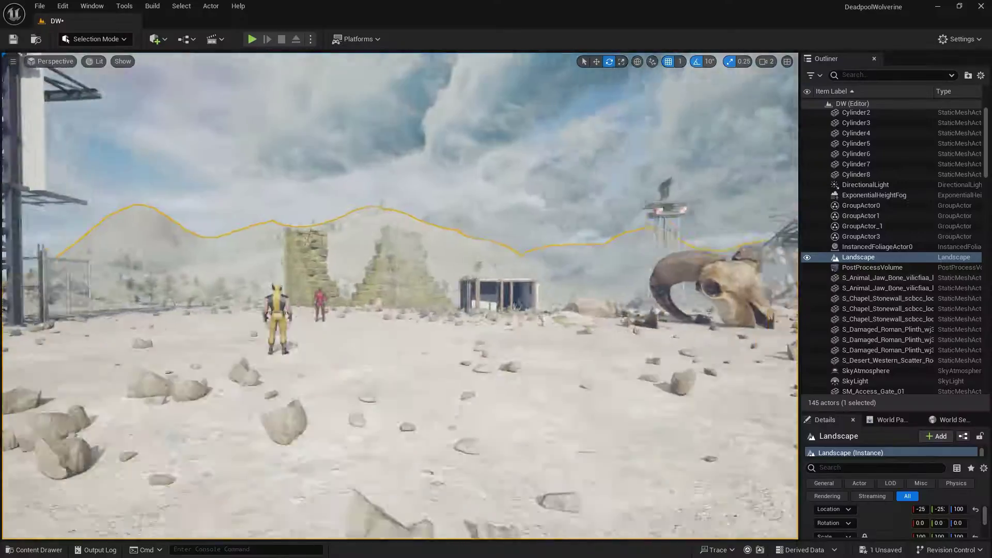
Add a camera rail rig and lengthen the rail across the scene
{"action": "left_click", "coordinate": [158, 39]}
{"action": "type", "text": "ca"}
{"action": "right_click_drag", "start_coordinate": [509, 334], "coordinate": [509, 300]}
{"action": "left_click", "coordinate": [620, 327]}
{"action": "left_click_drag", "start_coordinate": [615, 330], "coordinate": [293, 360]}
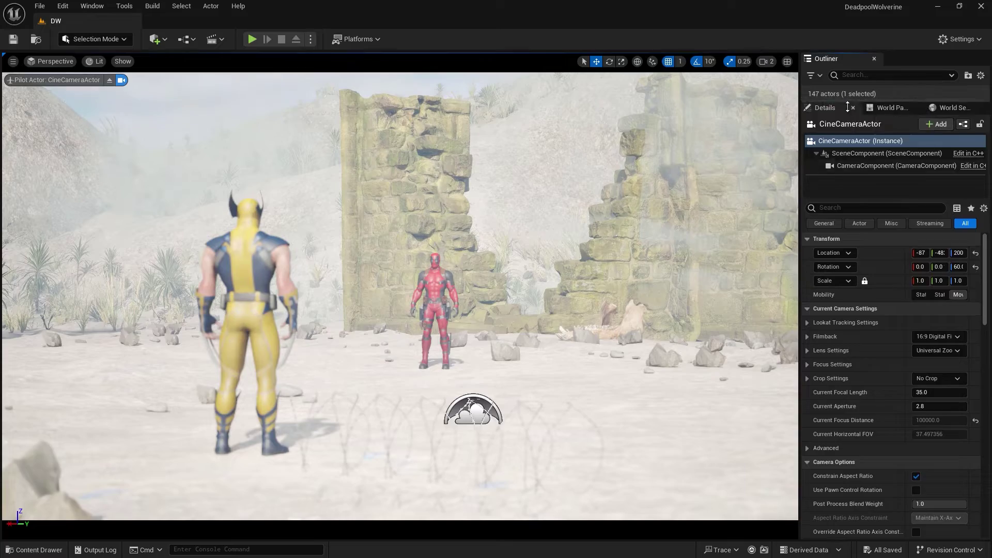
Slide the rail's cine camera along the track and set its focus tracking on Deadpool
{"action": "left_click_drag", "start_coordinate": [848, 107], "coordinate": [847, 400]}
{"action": "right_click", "coordinate": [873, 116]}
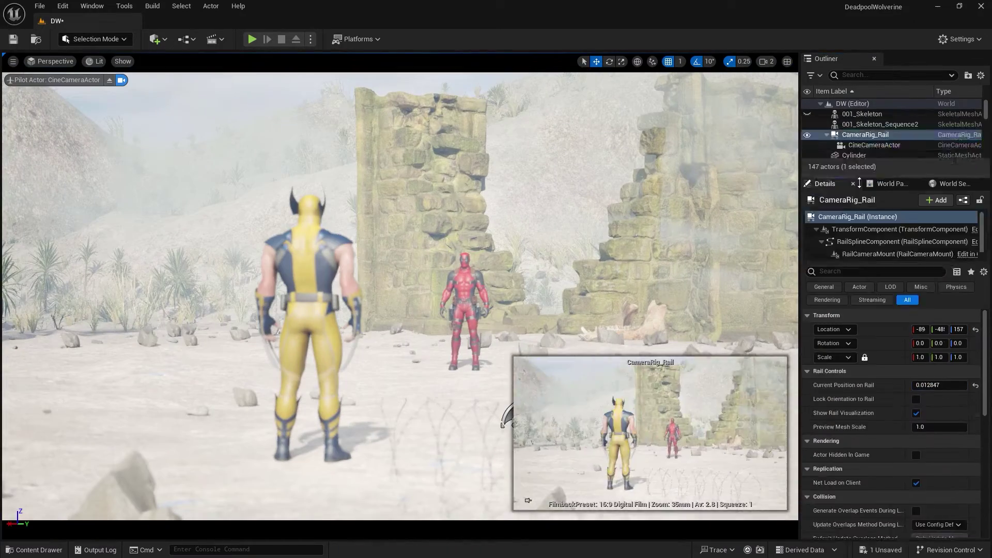
{"action": "left_click", "coordinate": [874, 145]}
{"action": "scroll", "coordinate": [824, 496], "scroll_direction": "down", "scroll_amount": 5}
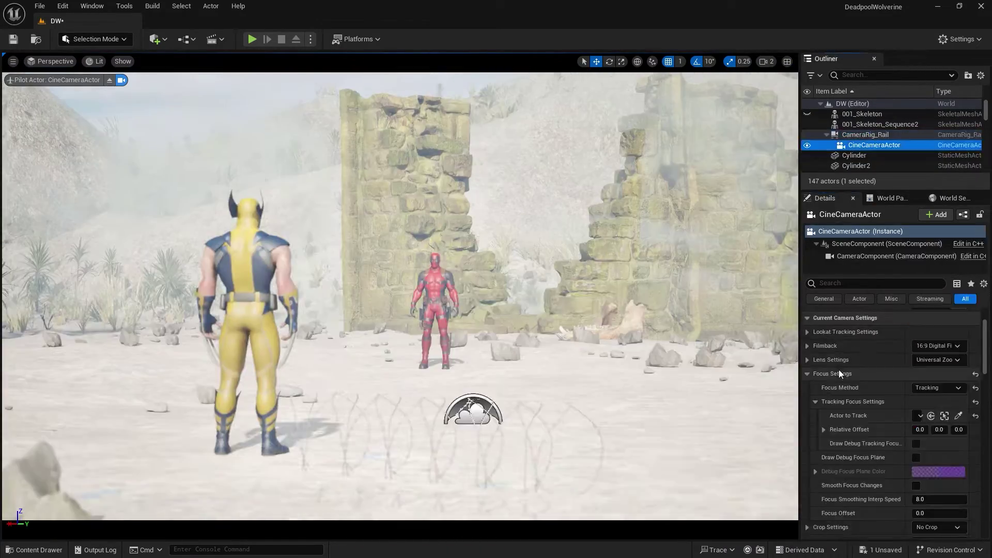
{"action": "left_click", "coordinate": [866, 135]}
{"action": "scroll", "coordinate": [916, 426], "scroll_direction": "down", "scroll_amount": 5}
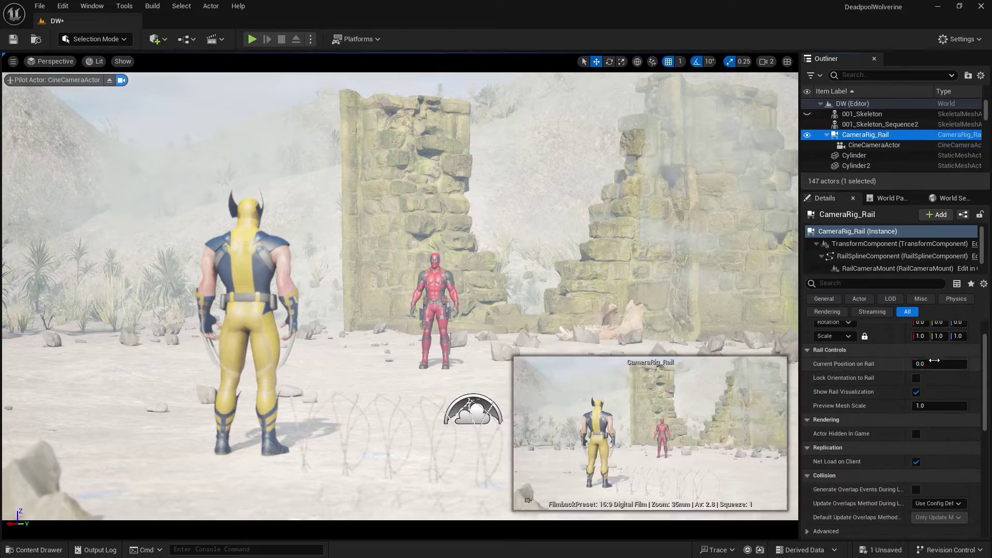
{"action": "left_click_drag", "start_coordinate": [930, 364], "coordinate": [909, 364]}
{"action": "left_click", "coordinate": [874, 145]}
{"action": "left_click", "coordinate": [959, 421]}
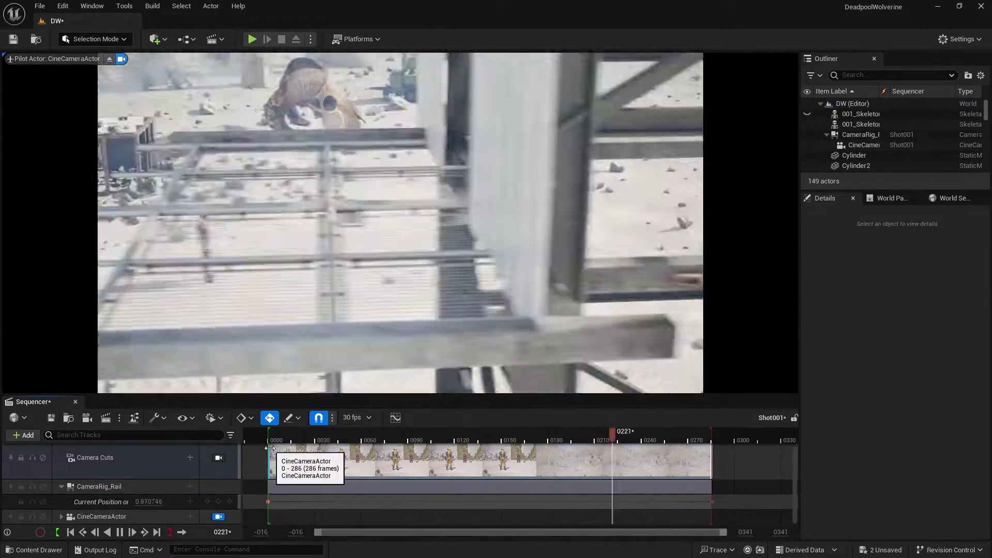
Preview the Shot001 rail camera shot partway through
{"action": "left_click", "coordinate": [436, 431]}
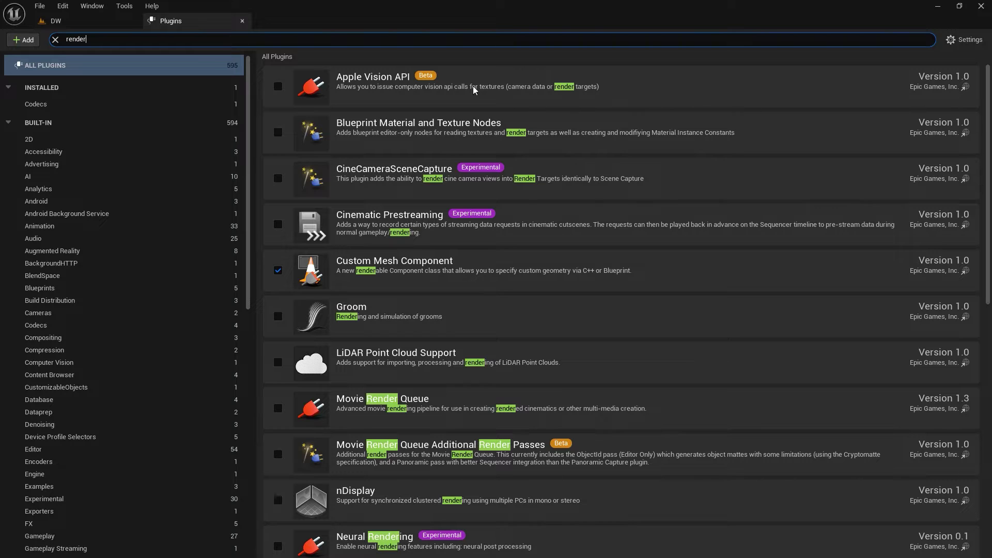
Scroll down toward the Deadpool skeletal mesh asset
{"action": "scroll", "coordinate": [588, 306], "scroll_direction": "down", "scroll_amount": 4}
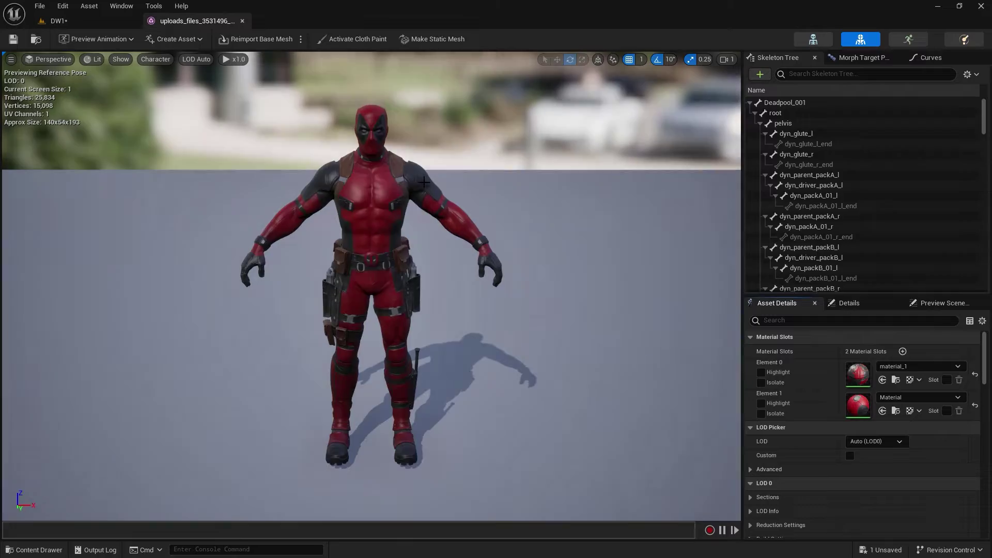
Rotate Deadpool's upperarm_l bone down to his side
{"action": "left_click", "coordinate": [424, 182]}
{"action": "left_click_drag", "start_coordinate": [454, 147], "coordinate": [465, 217]}
{"action": "scroll", "coordinate": [850, 232], "scroll_direction": "down", "scroll_amount": 5}
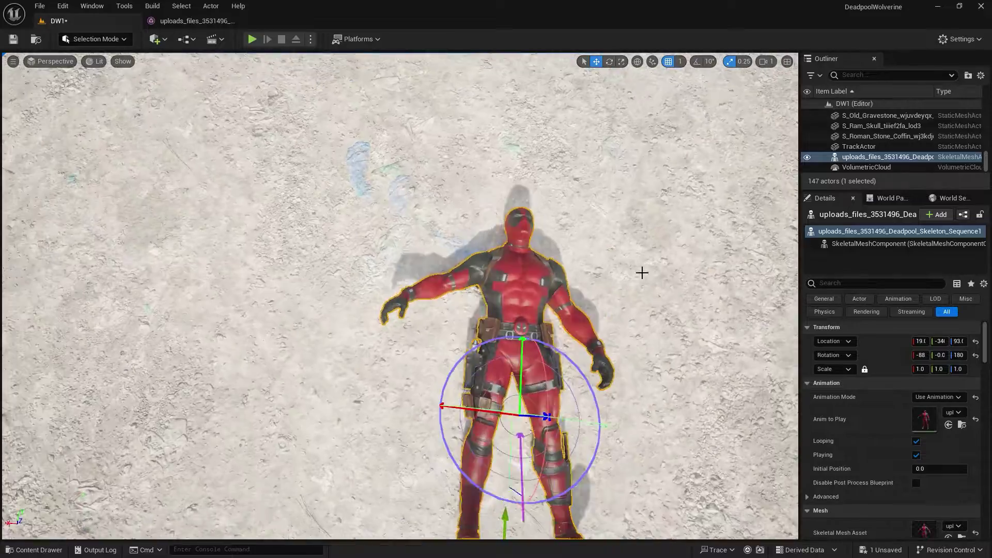
{"action": "left_click", "coordinate": [642, 273]}
{"action": "scroll", "coordinate": [631, 216], "scroll_direction": "up", "scroll_amount": 3}
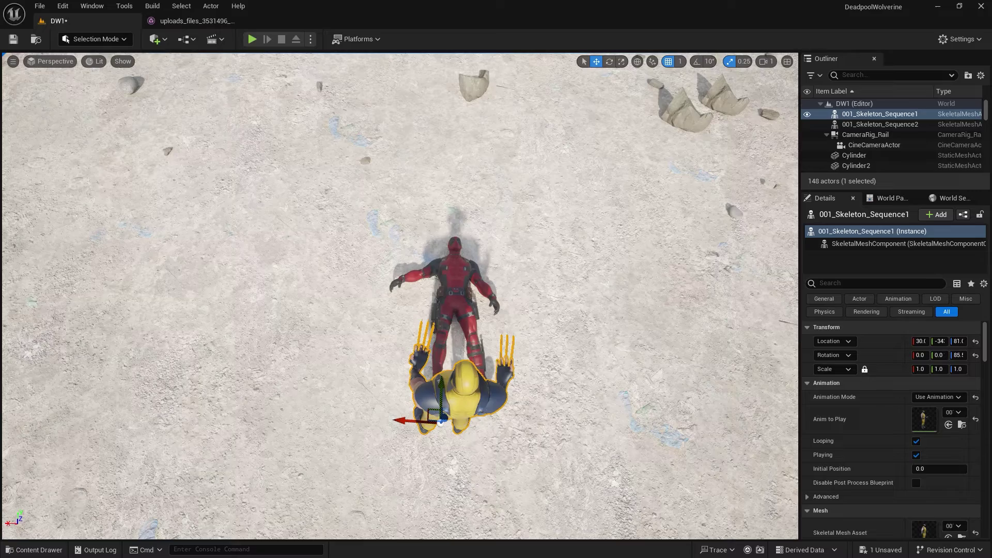
Move Wolverine to stand at the fallen Deadpool's feet and save the level
{"action": "right_click_drag", "start_coordinate": [535, 347], "coordinate": [535, 347]}
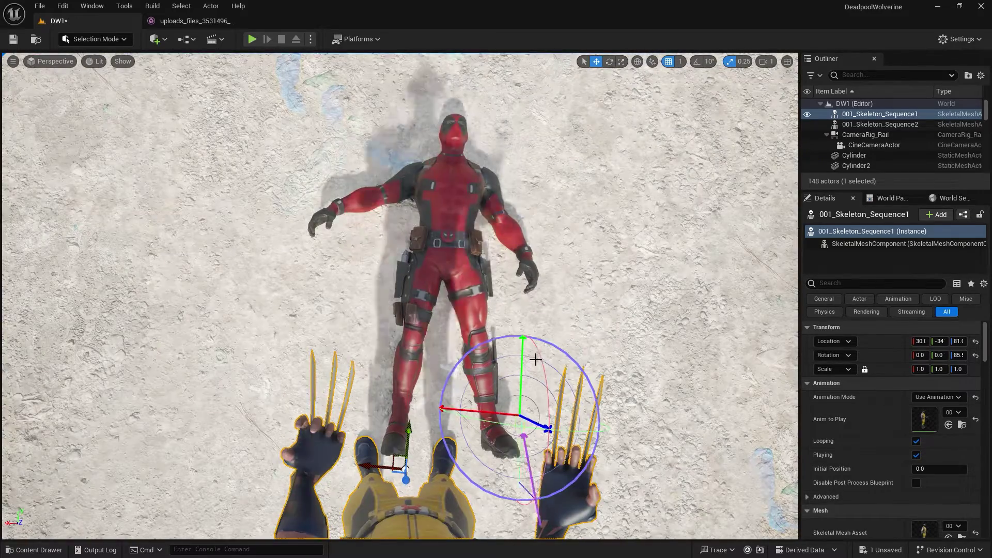
{"action": "left_click_drag", "start_coordinate": [539, 334], "coordinate": [432, 392]}
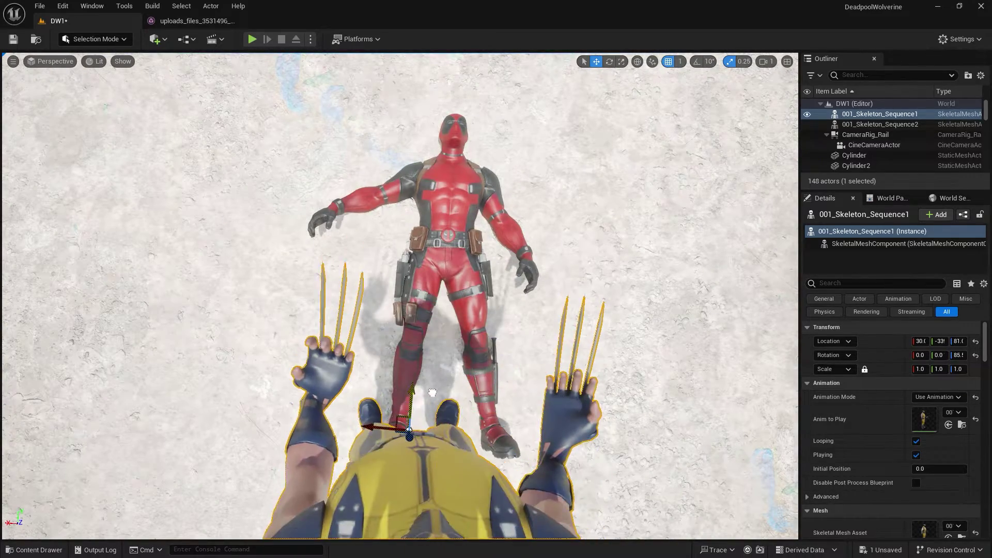
{"action": "left_click", "coordinate": [447, 382]}
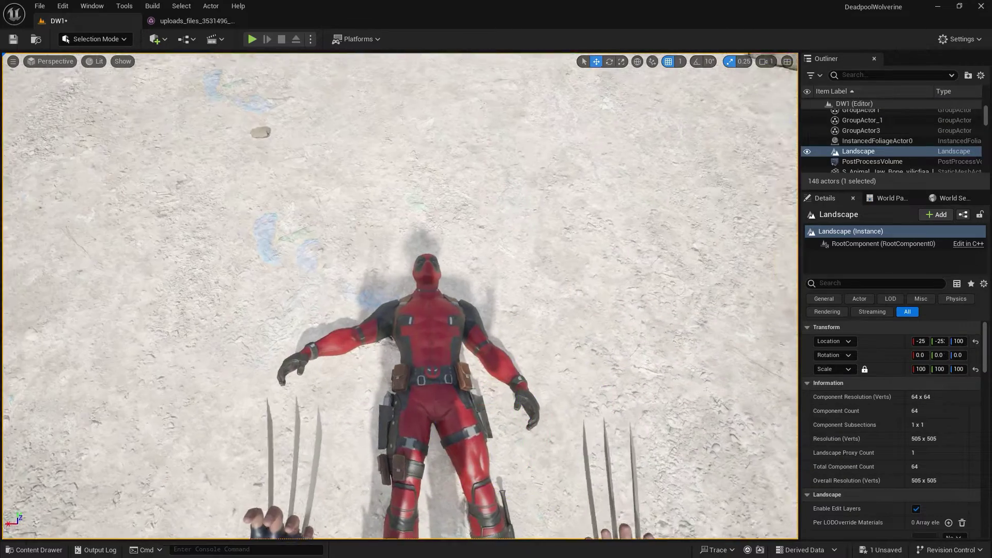
{"action": "key", "text": "ctrl+s"}
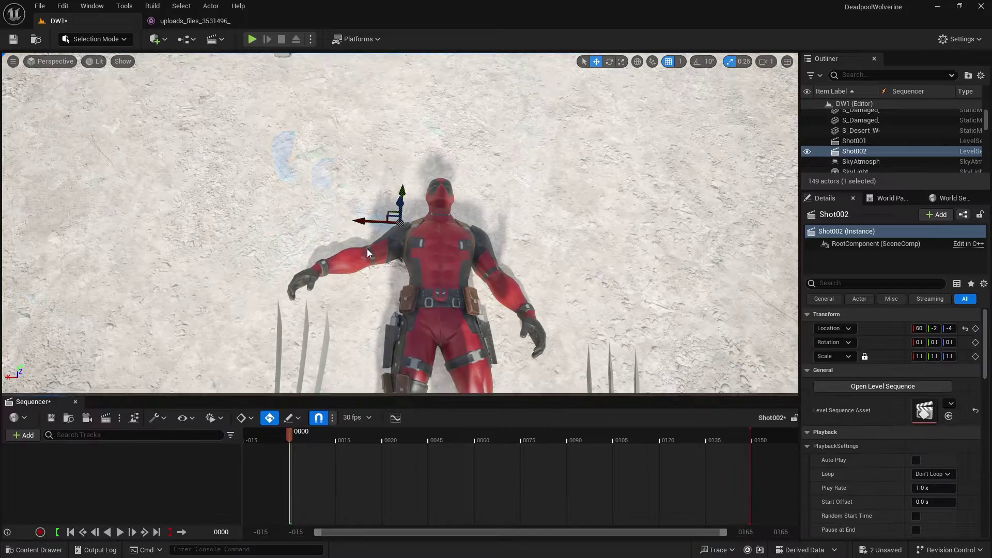
Add CineCameraActor2 framing Deadpool's upper body, view it through Camera Cuts, and scrub to frame 180
{"action": "left_click", "coordinate": [235, 70]}
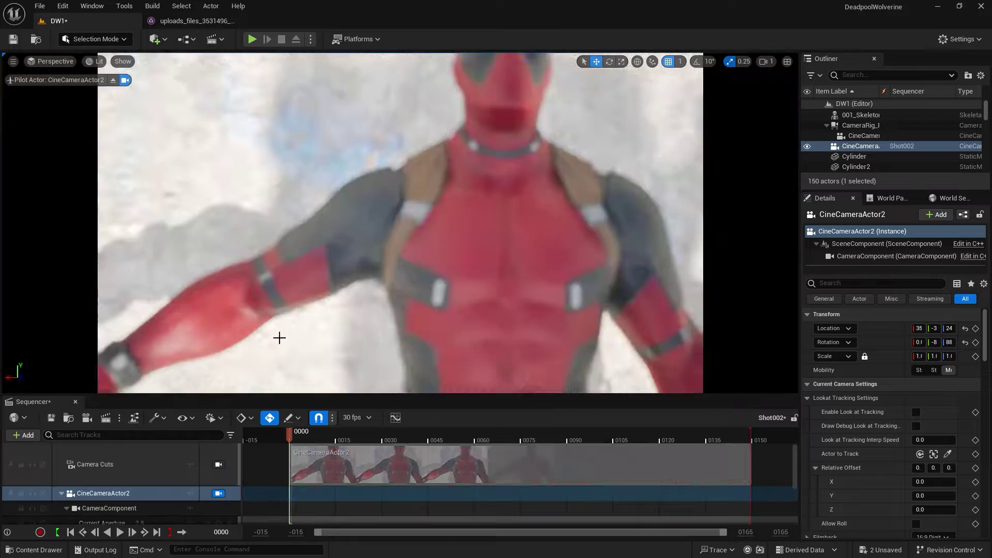
{"action": "right_click_drag", "start_coordinate": [279, 338], "coordinate": [279, 338]}
{"action": "left_click", "coordinate": [68, 305]}
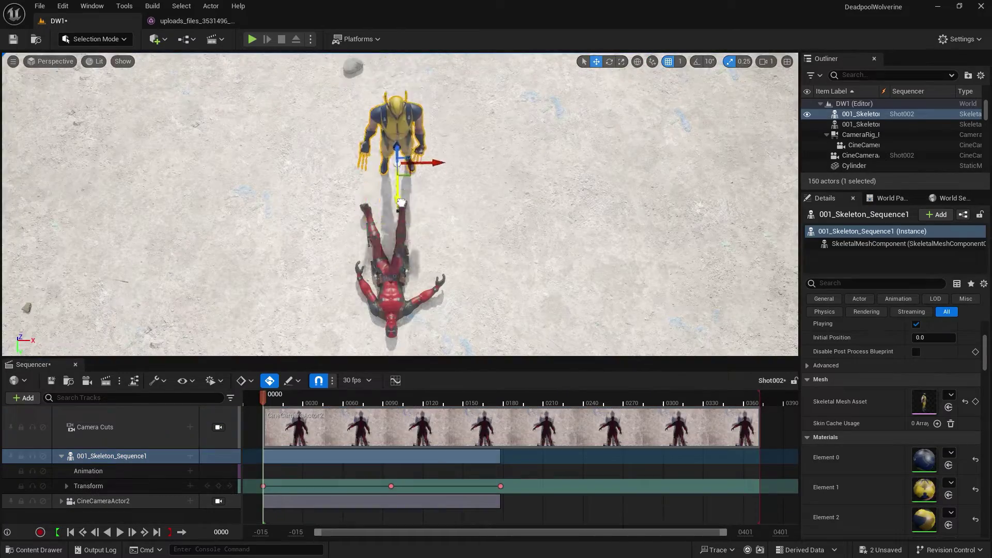
{"action": "left_click", "coordinate": [219, 428]}
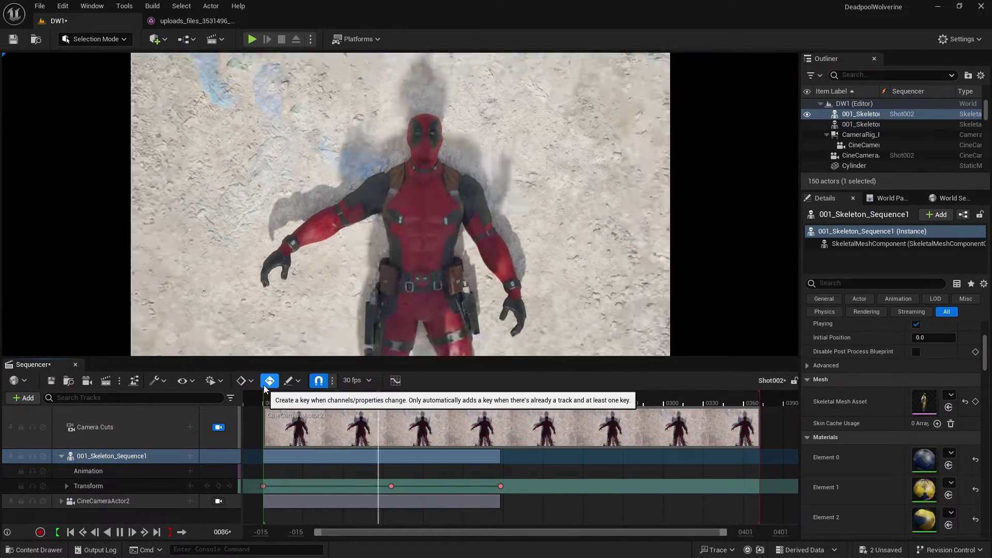
{"action": "left_click_drag", "start_coordinate": [300, 359], "coordinate": [300, 409]}
{"action": "left_click_drag", "start_coordinate": [267, 450], "coordinate": [504, 451]}
{"action": "left_click", "coordinate": [562, 316]}
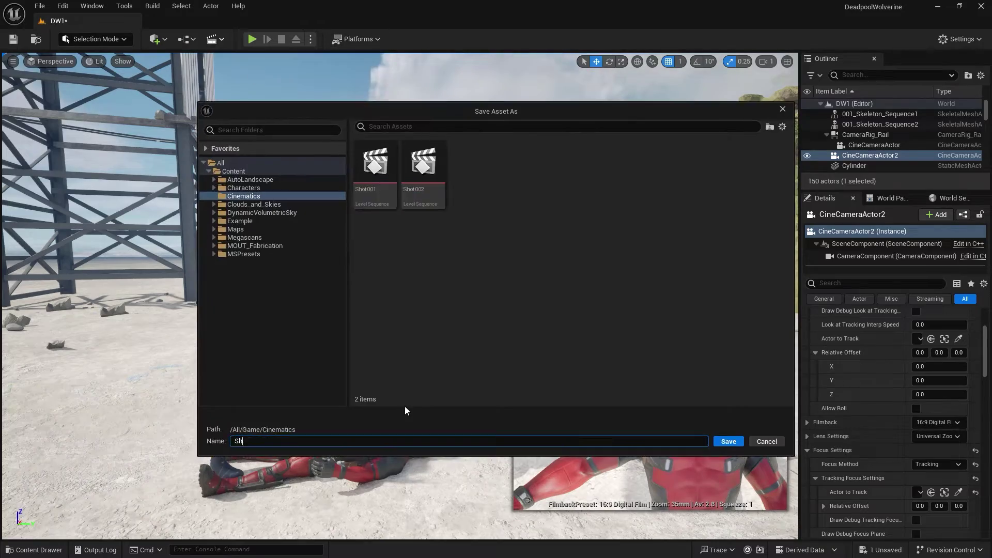
Save the Shoot003 sequence and select its cine camera for repositioning
{"action": "left_click", "coordinate": [727, 441]}
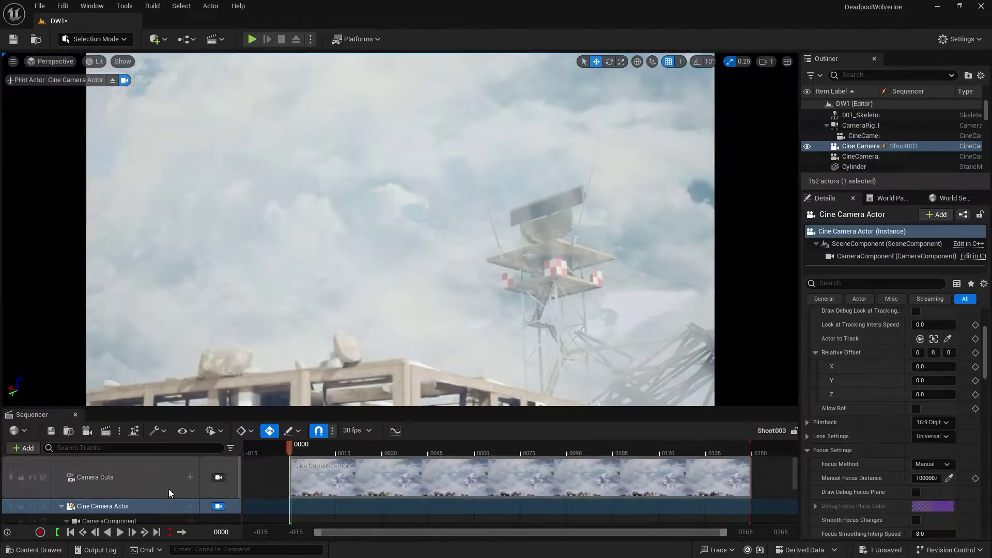
{"action": "left_click", "coordinate": [103, 505]}
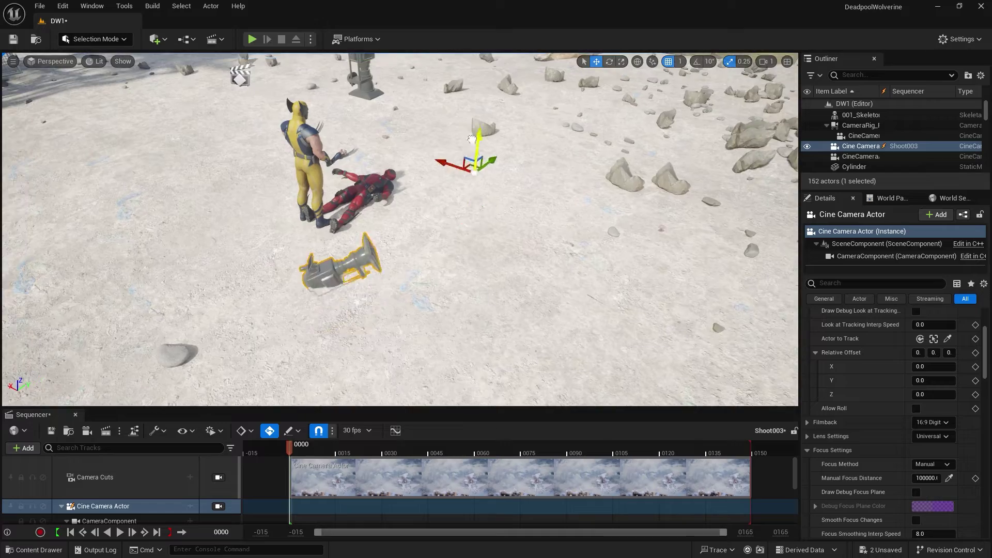
{"action": "left_click", "coordinate": [60, 549]}
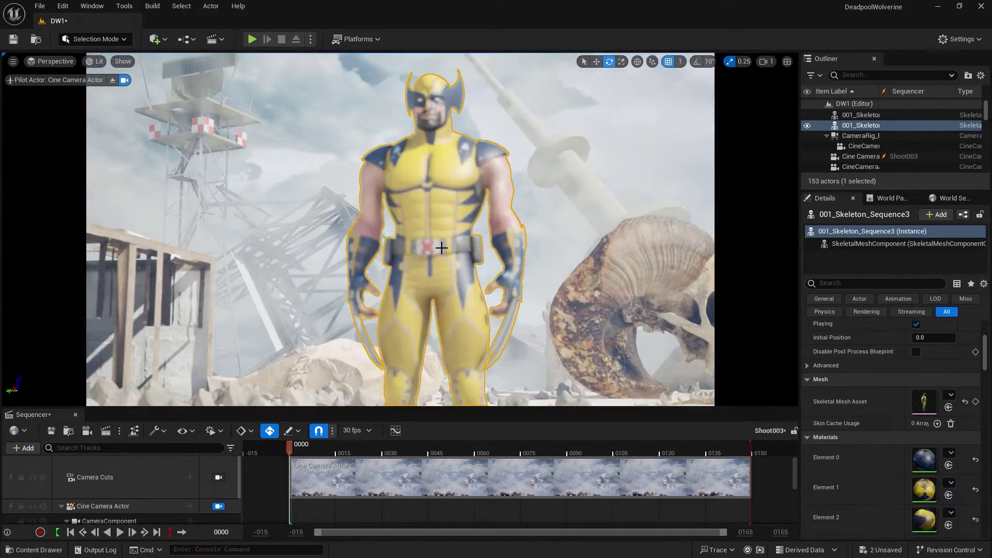
{"action": "key", "text": "w"}
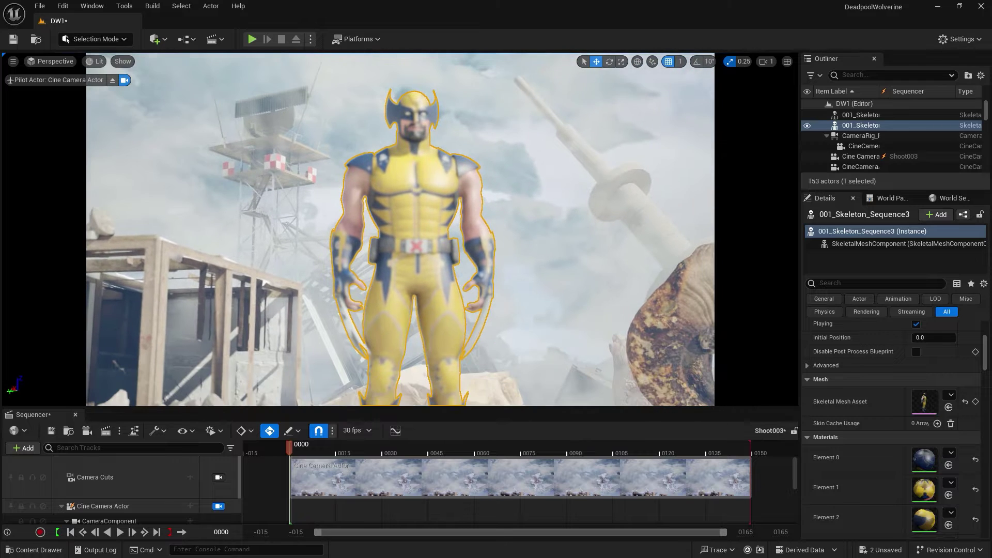
{"action": "left_click", "coordinate": [117, 507]}
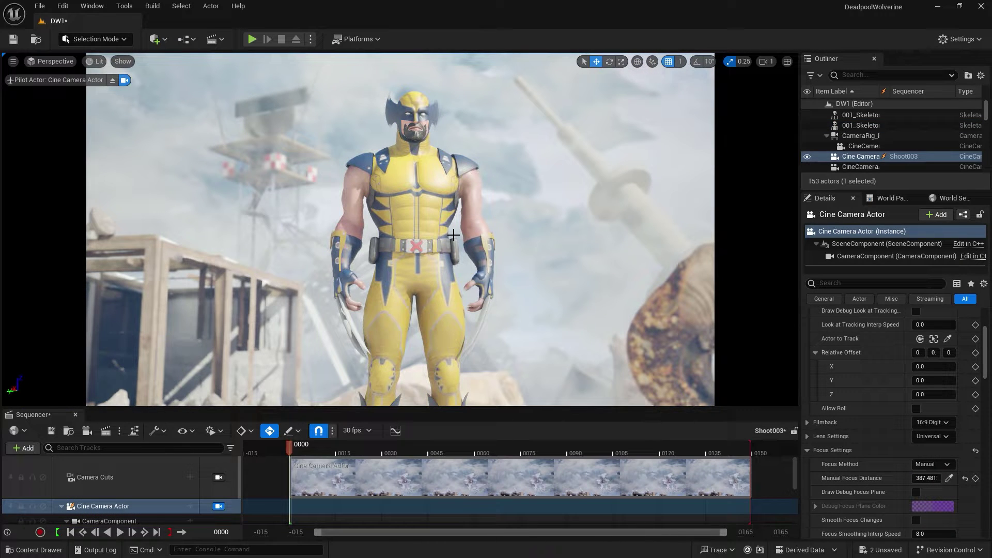